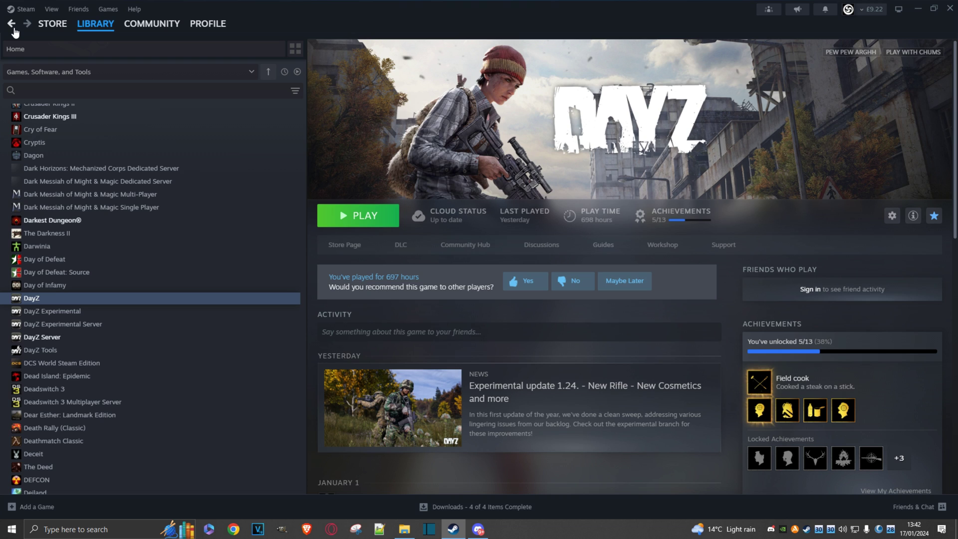
Step: Filter the Steam library with the search 'dayz' and open the DayZ Server tool page
left_click(128, 91)
left_click(120, 72)
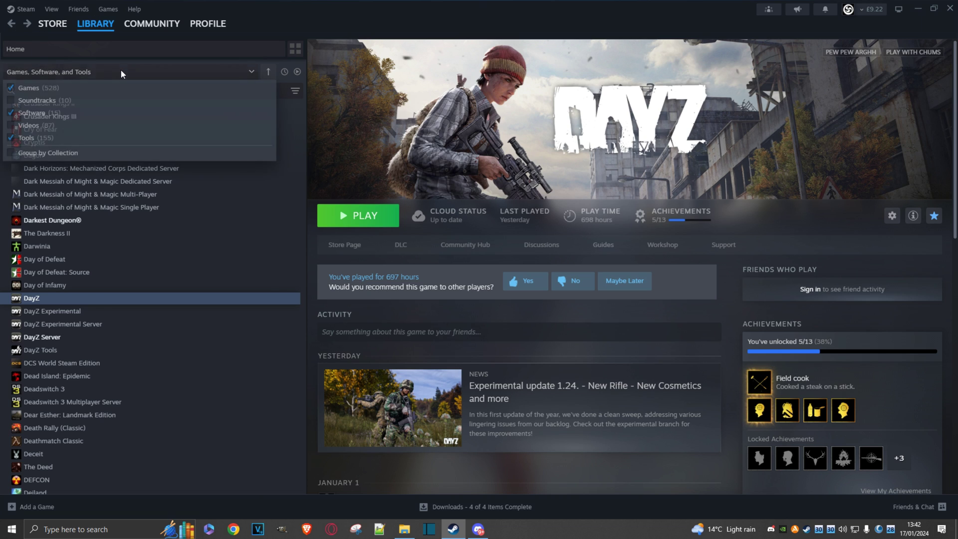
left_click(130, 71)
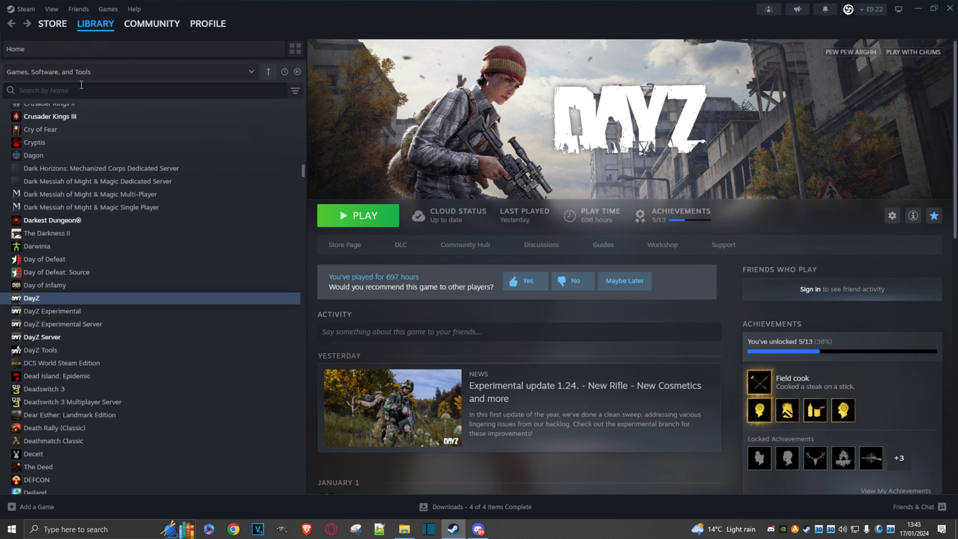
type("dayz")
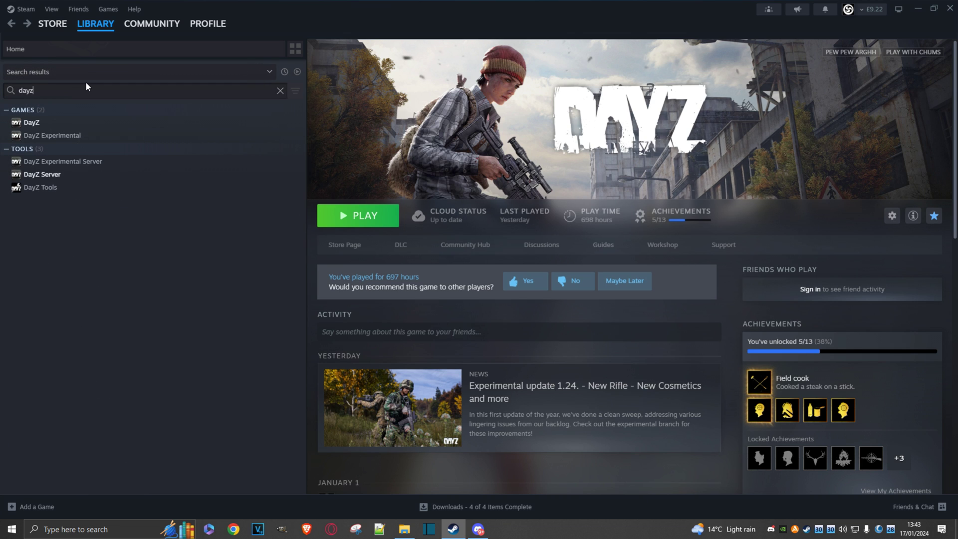
left_click(44, 176)
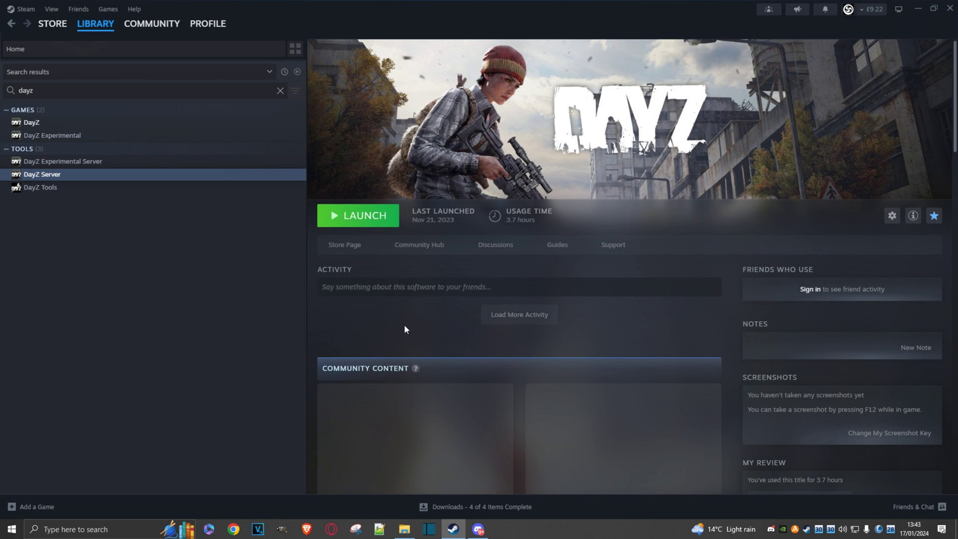
Step: From the DayZ game page, search the DayZ Workshop for compass mods
left_click(38, 123)
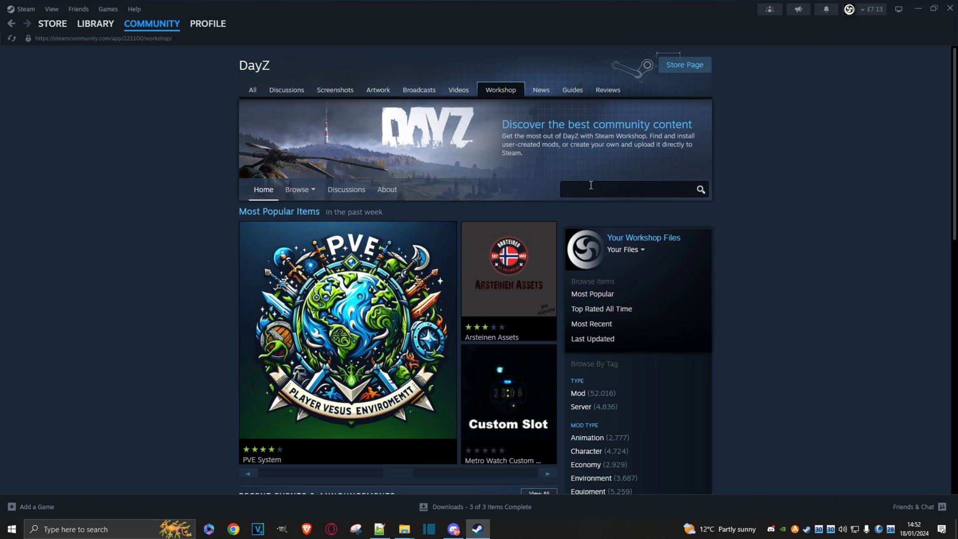
left_click(588, 187)
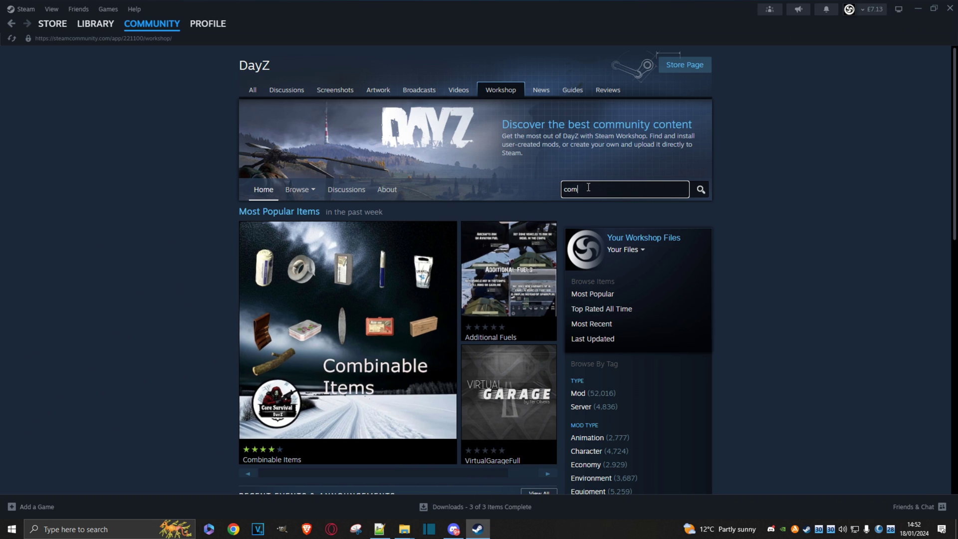
left_click(701, 190)
scroll(418, 259, "down", 12)
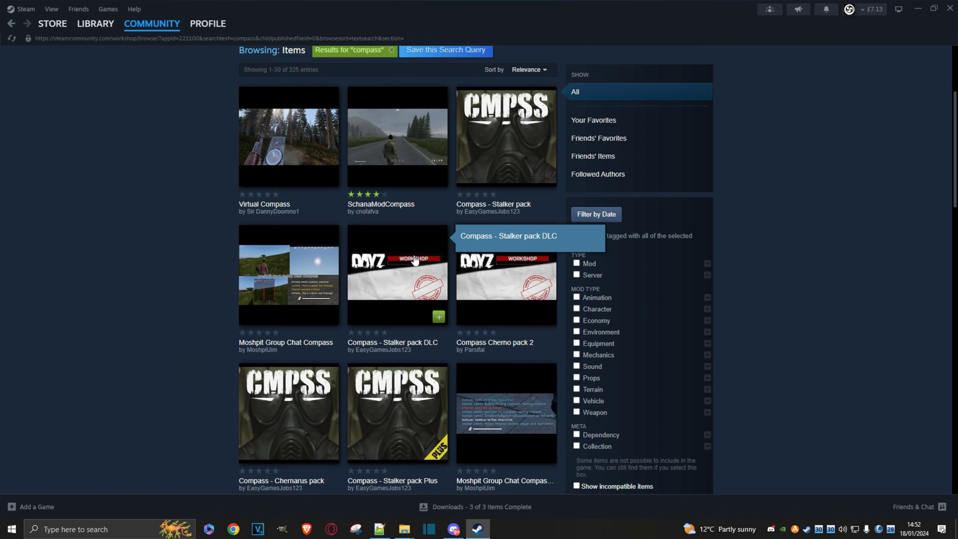
scroll(414, 258, "down", 8)
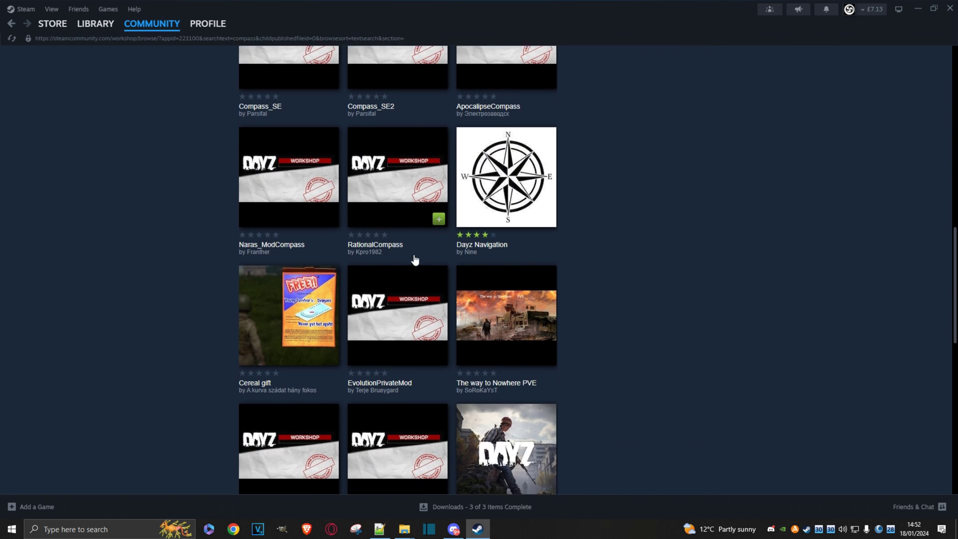
scroll(413, 258, "up", 12)
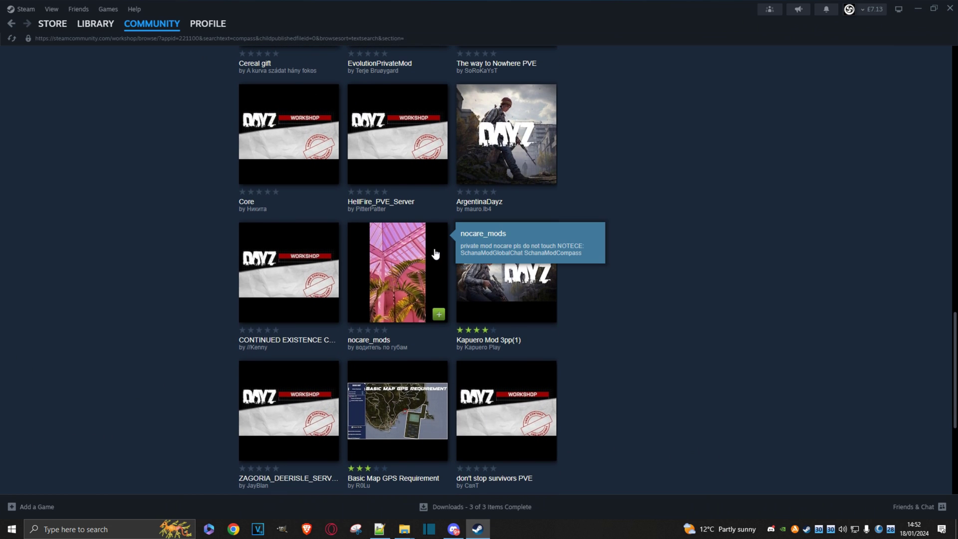
scroll(418, 253, "up", 4)
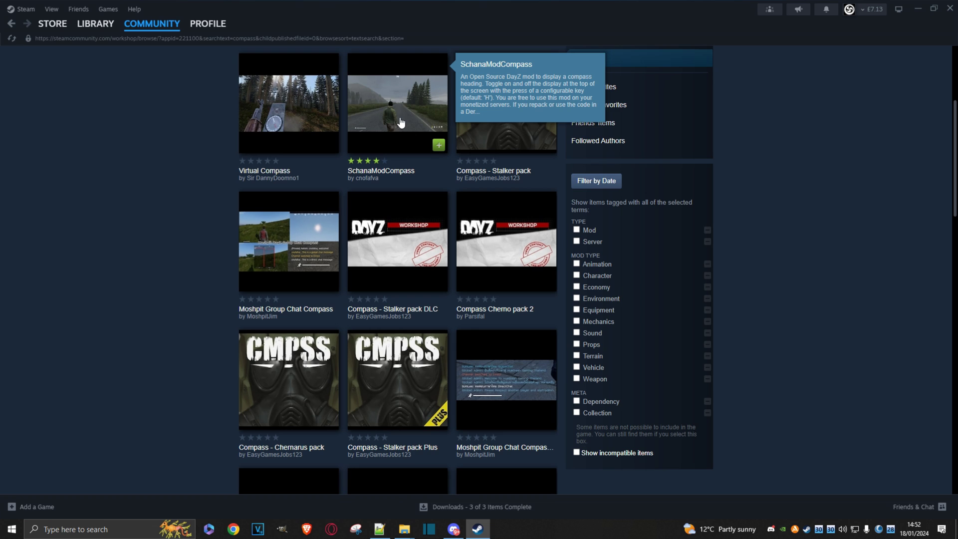
scroll(401, 122, "up", 1)
Step: Open the SchanaModCompass mod page and subscribe to it
left_click(396, 175)
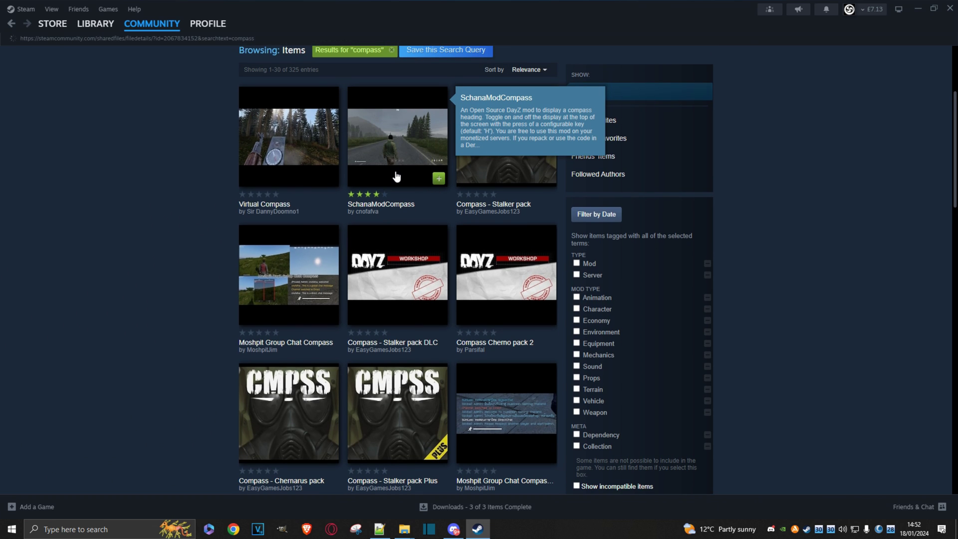
scroll(490, 314, "down", 3)
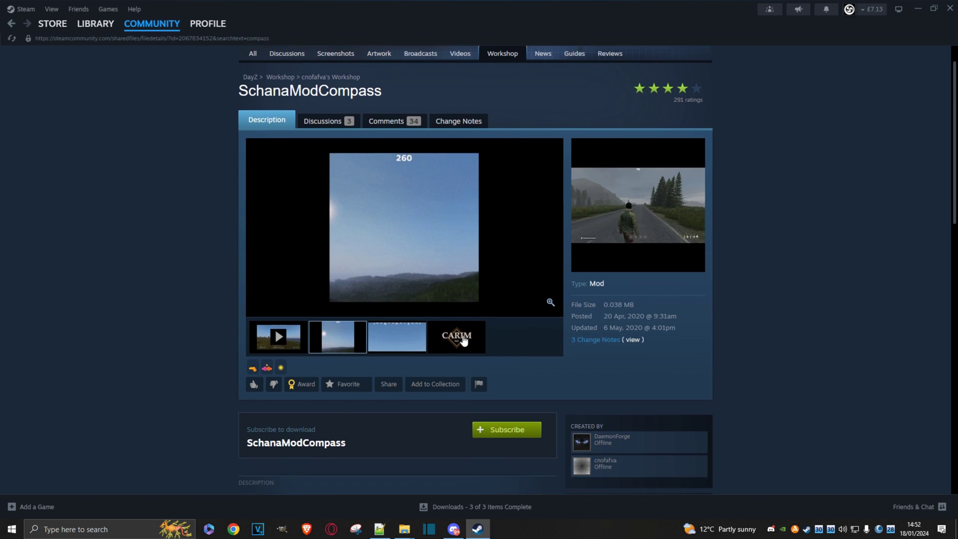
left_click(492, 300)
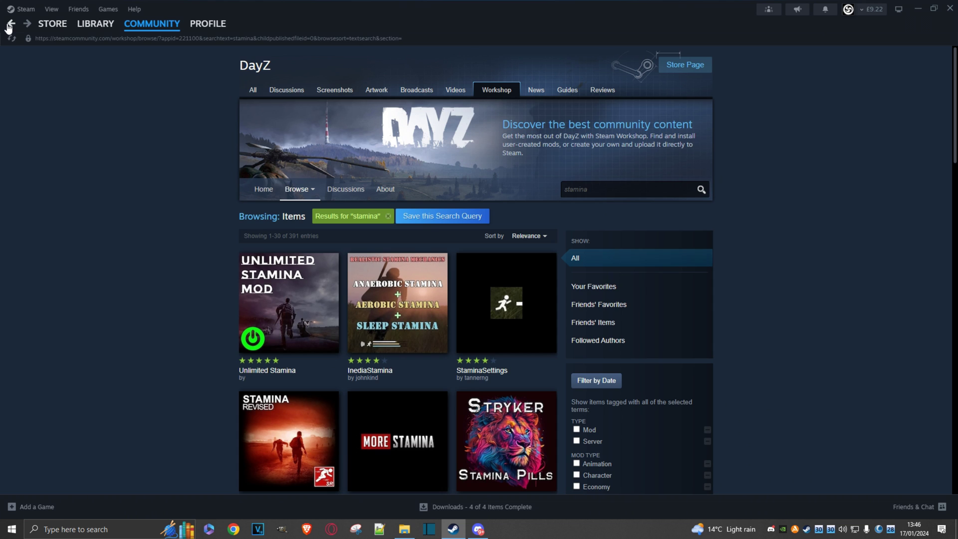
Step: Open the PripyatGamma Workshop page and view its required GSC Gameworld Assets item
left_click(10, 24)
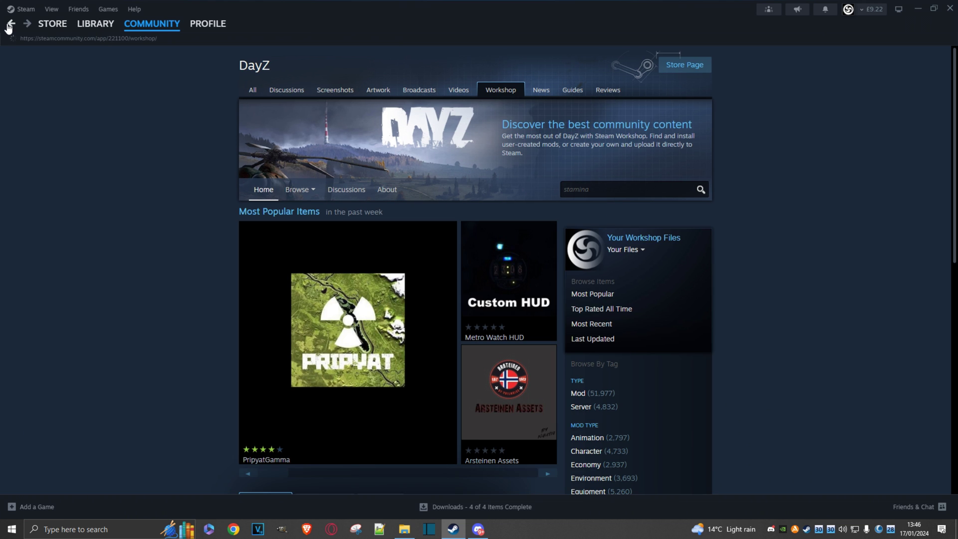
left_click(345, 319)
scroll(465, 299, "down", 5)
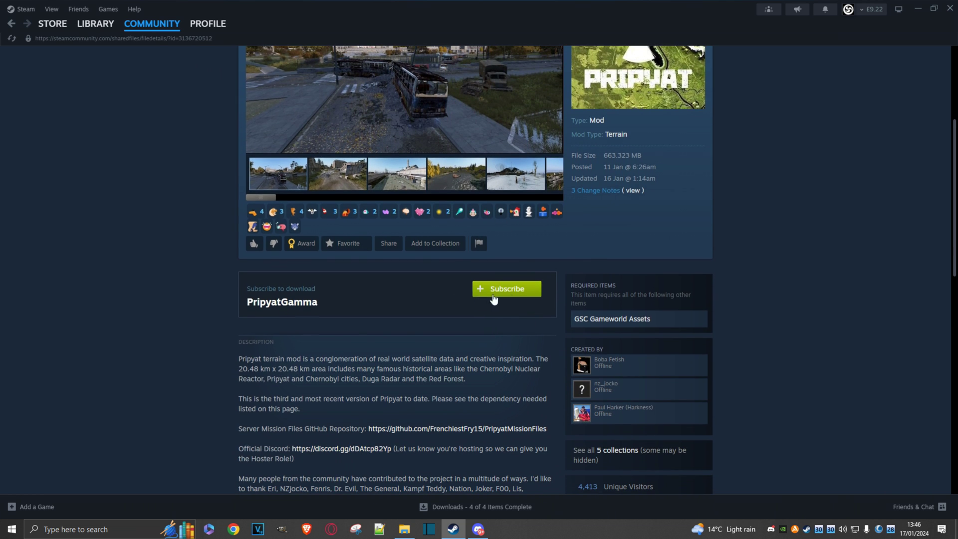
left_click(617, 322)
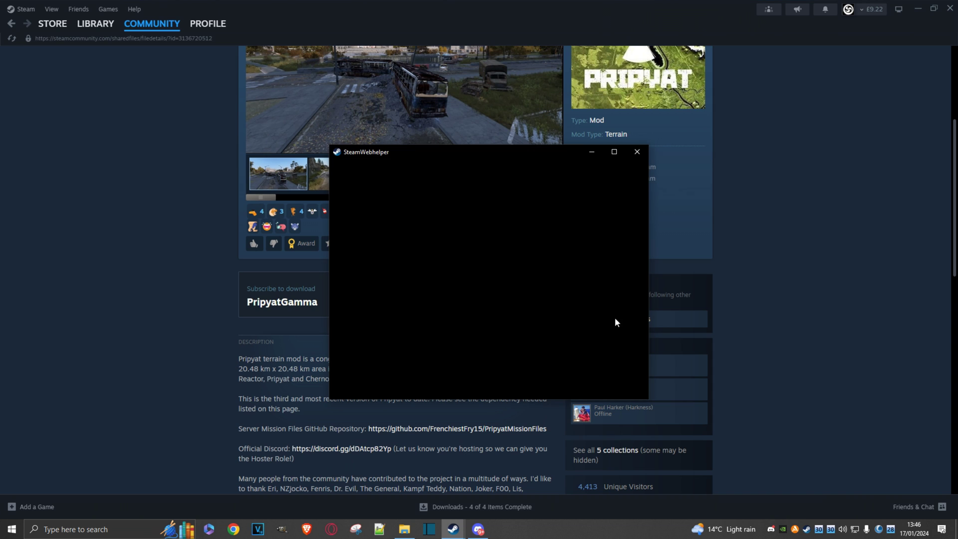
scroll(562, 329, "down", 3)
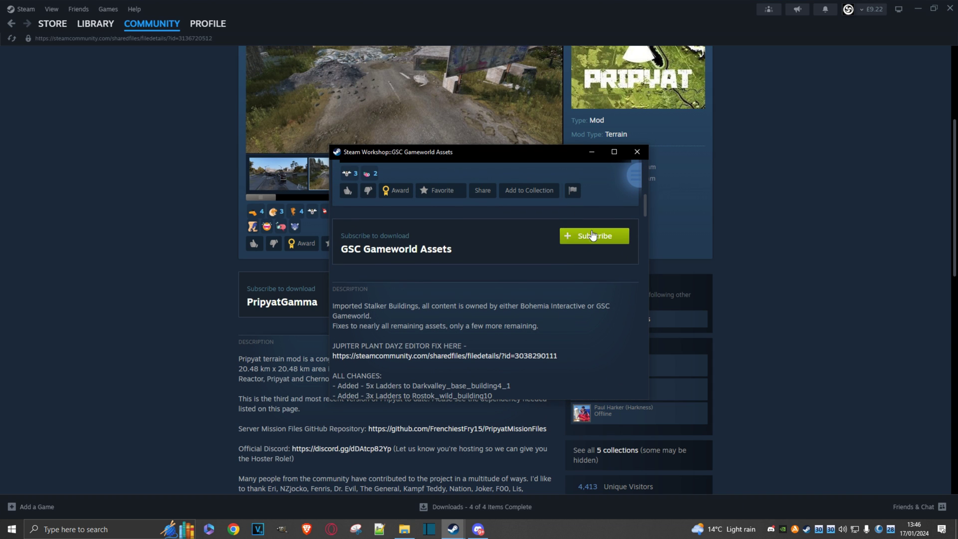
left_click(638, 151)
scroll(578, 337, "down", 5)
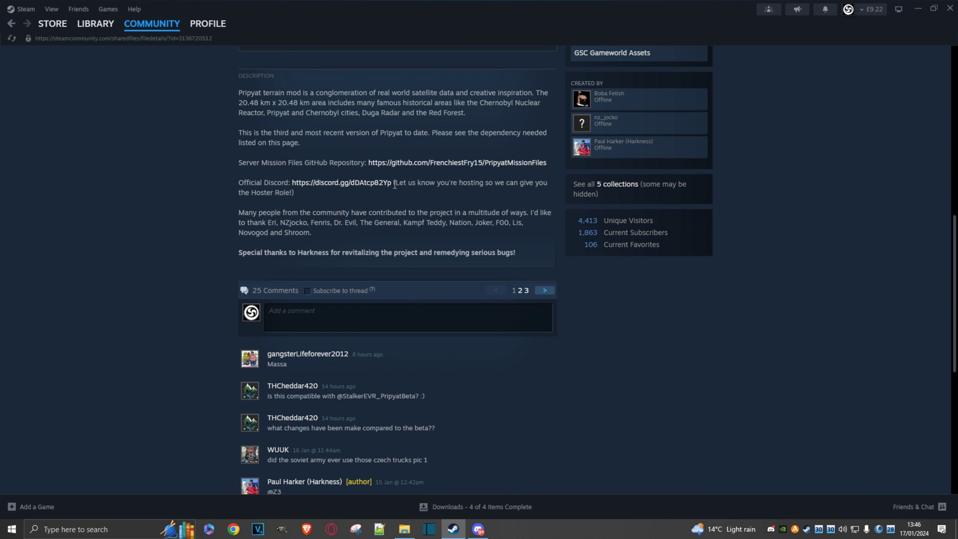
scroll(364, 298, "up", 4)
scroll(363, 300, "up", 1)
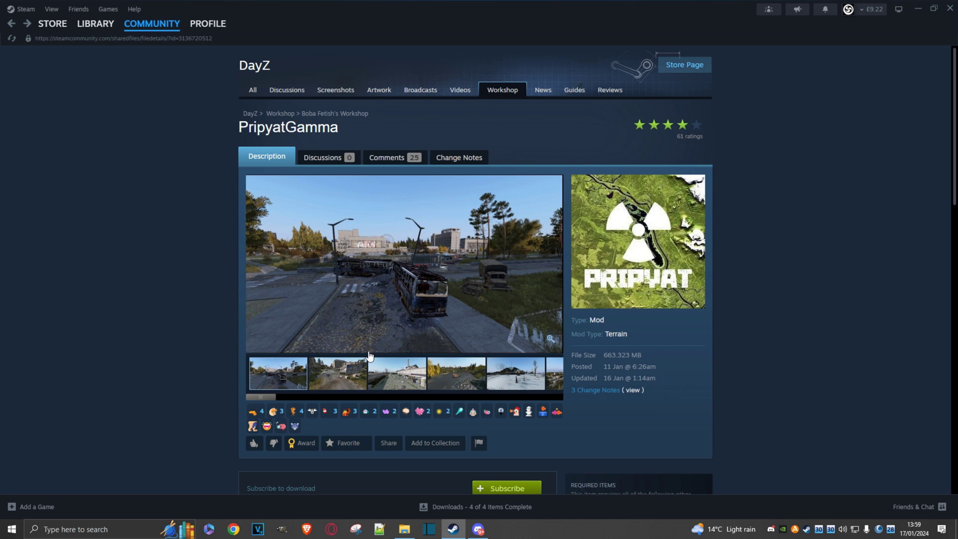
Step: Launch DayZ from the library using the regular 'Play DayZ' option
left_click(95, 23)
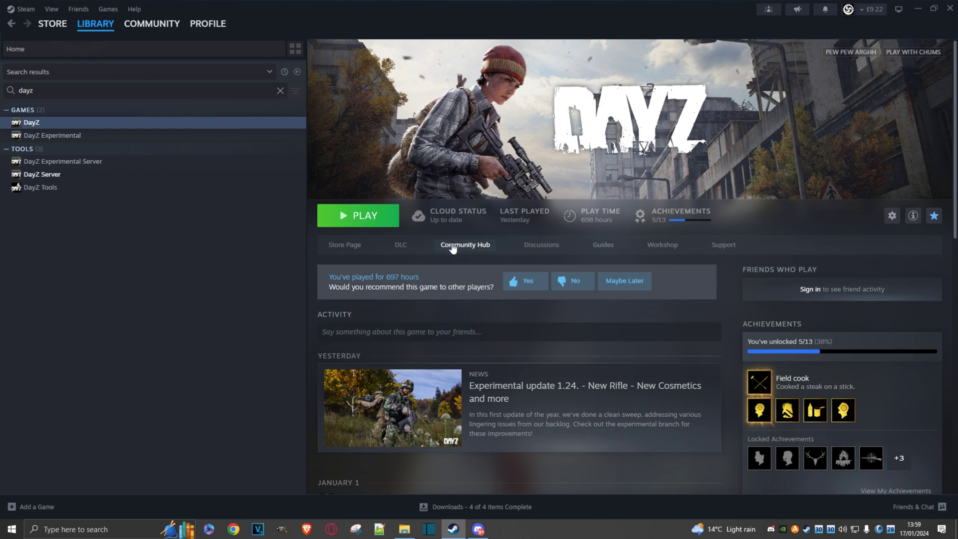
left_click(365, 214)
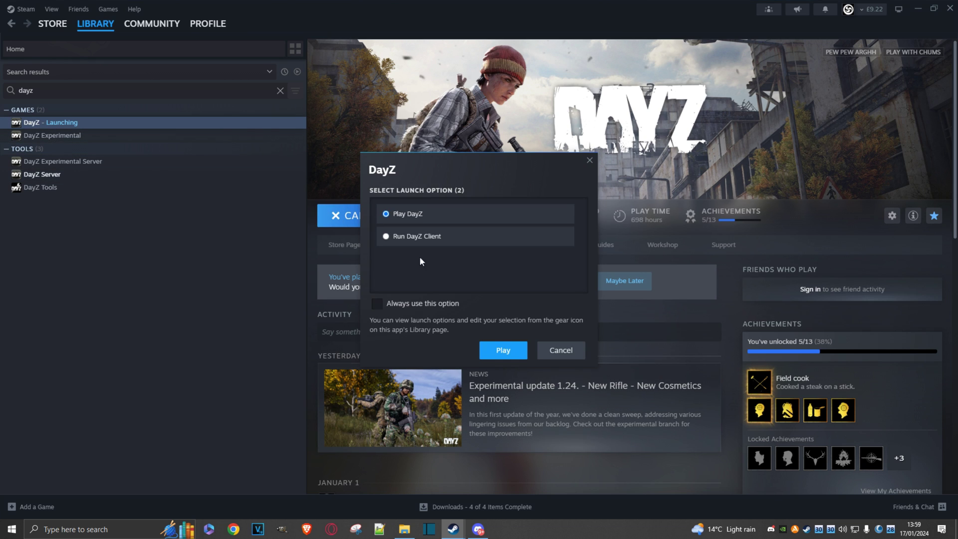
left_click(503, 350)
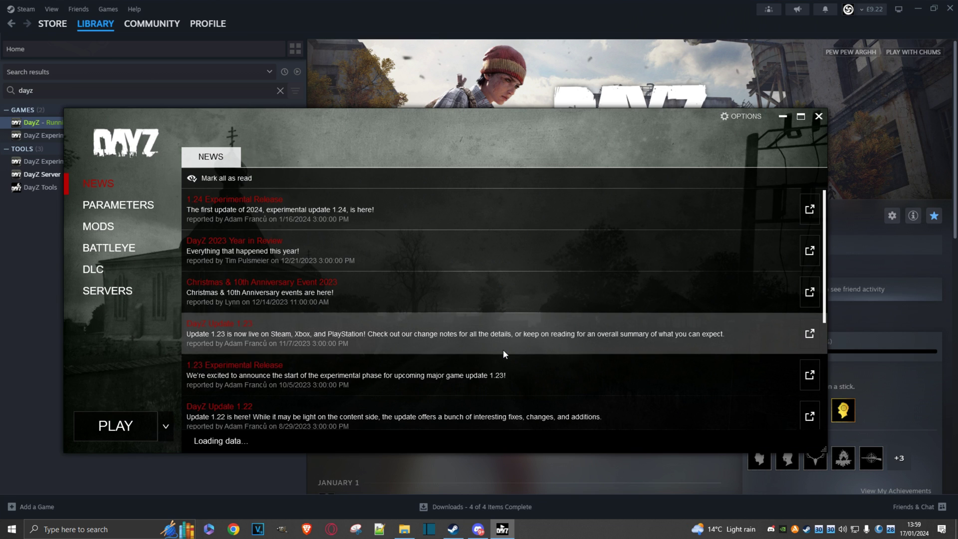
Step: From the launcher's mods list, open the Ear-Plugs mod folder in Explorer, accepting the cache warning
left_click(97, 227)
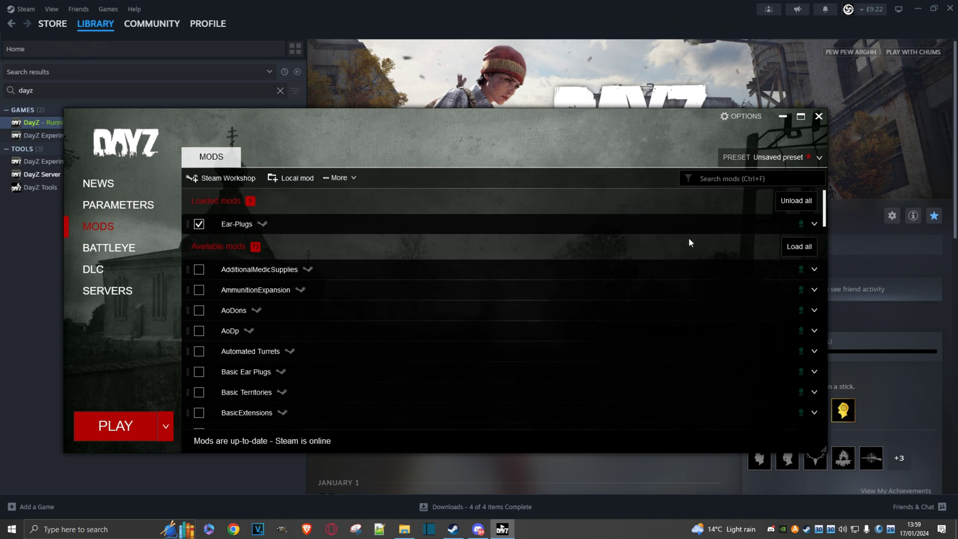
left_click(815, 224)
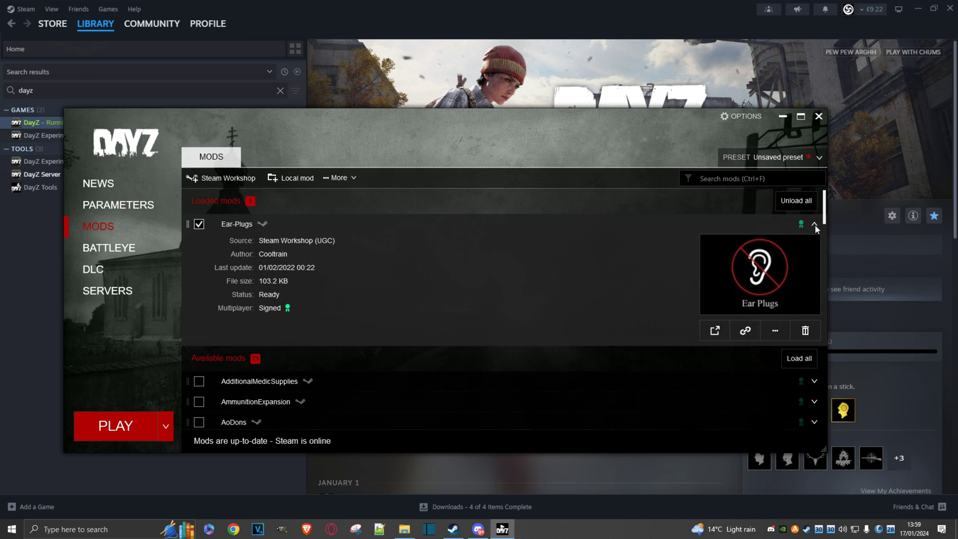
left_click(775, 330)
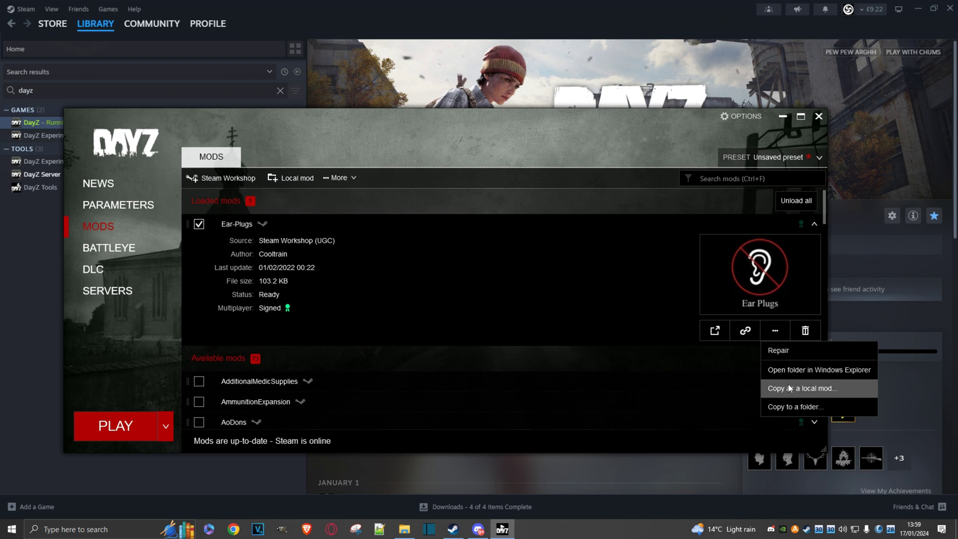
left_click(831, 373)
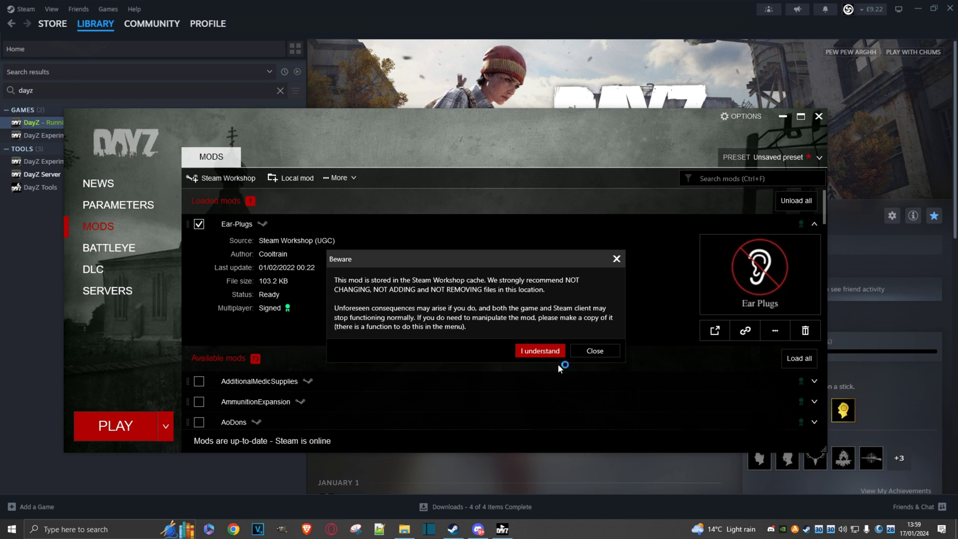
left_click(540, 351)
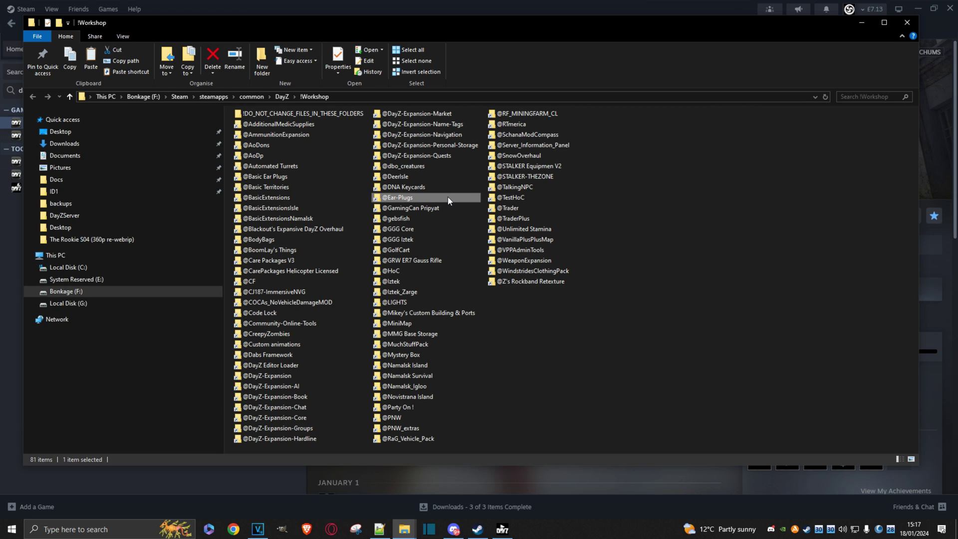
left_click(528, 136, "ctrl")
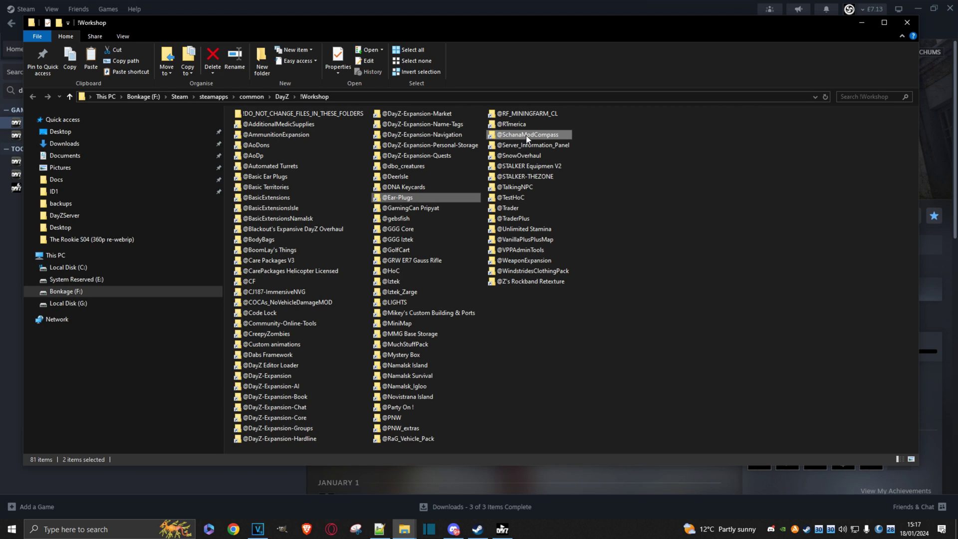
right_click(526, 136)
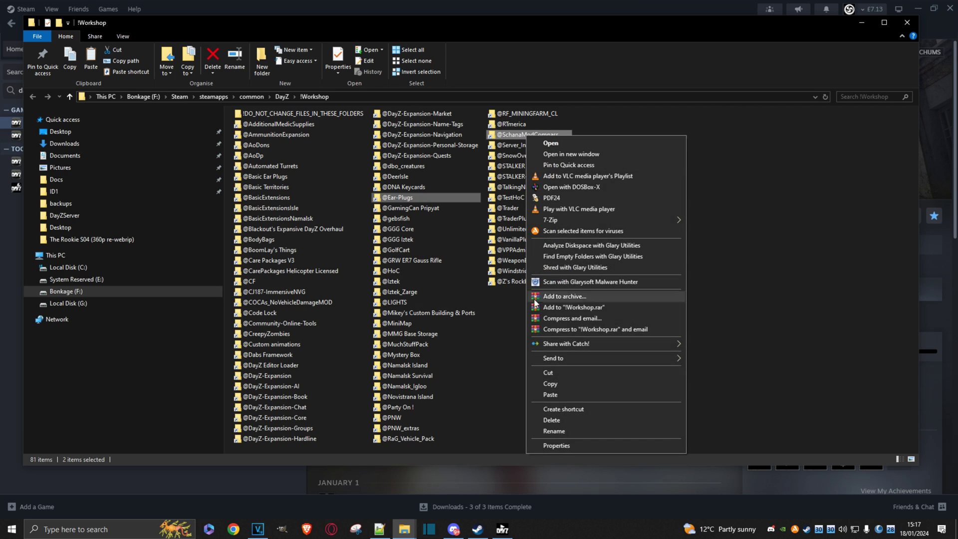
left_click(559, 385)
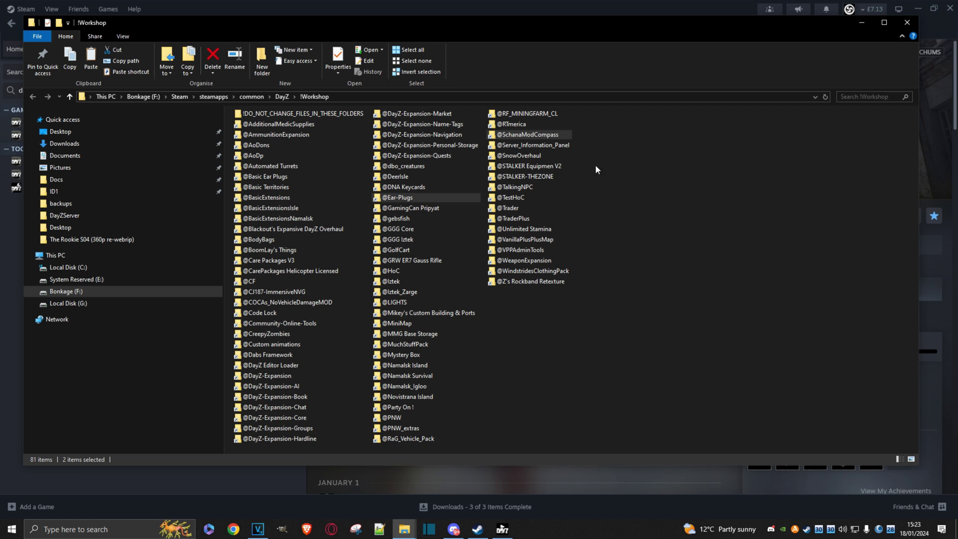
Step: Hide Explorer and the launcher, then browse DayZ Server's local files via Manage
left_click(862, 23)
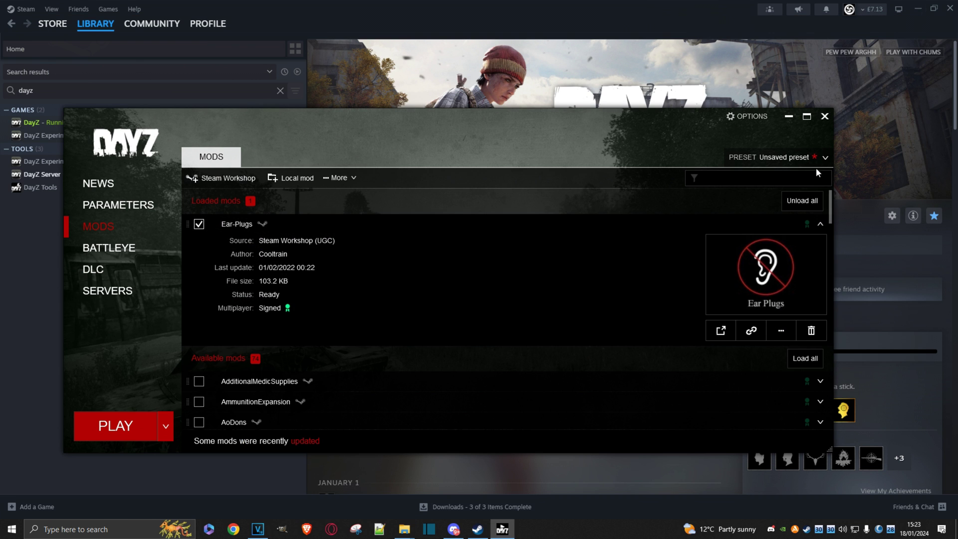
left_click(790, 118)
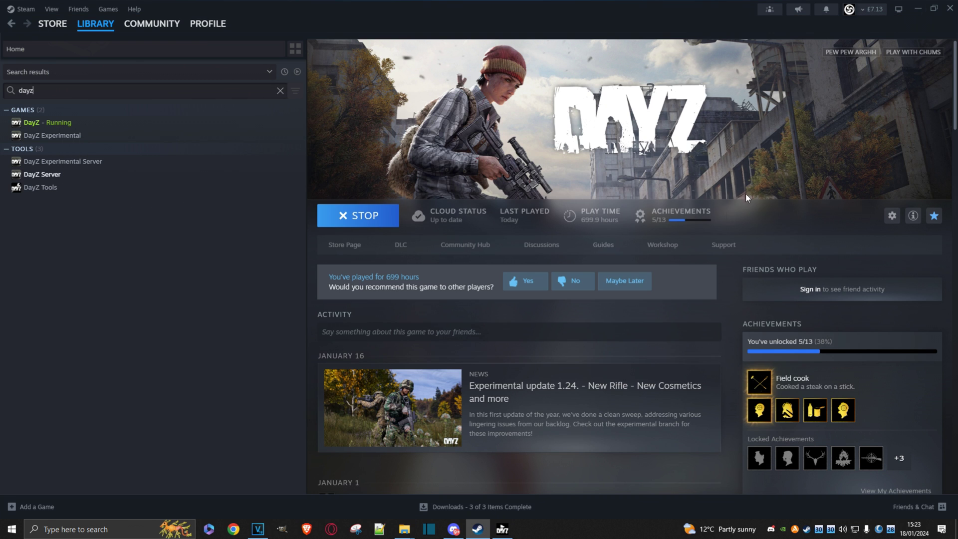
left_click(55, 180)
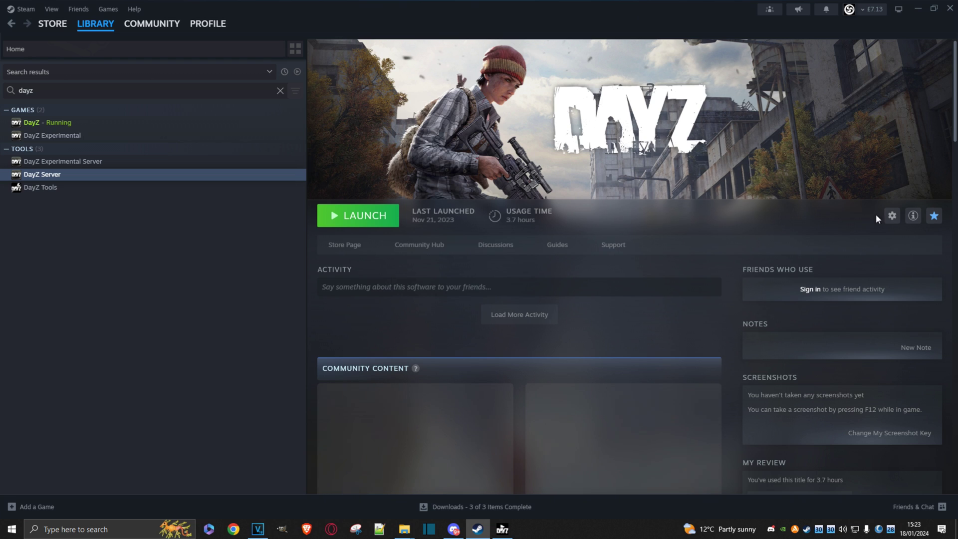
left_click(893, 216)
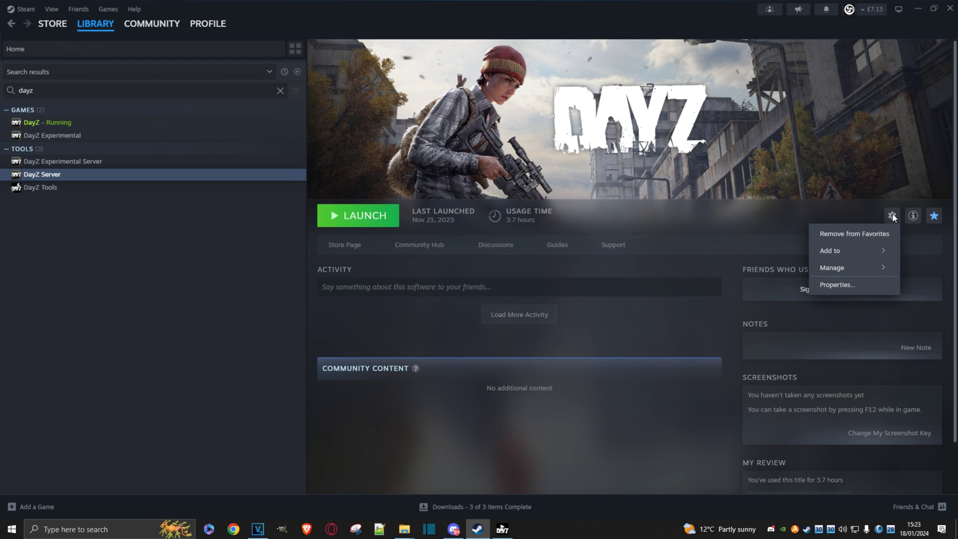
mouse_move(869, 270)
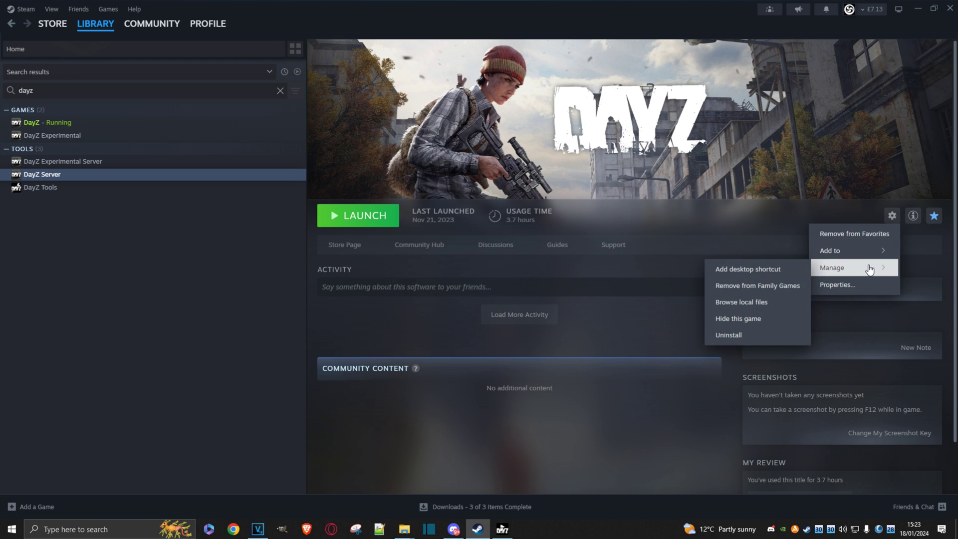
left_click(767, 302)
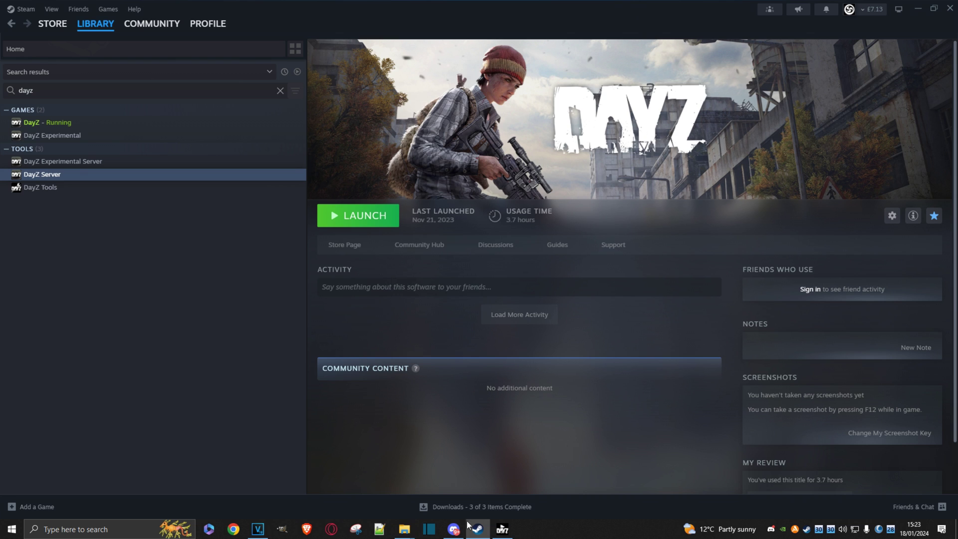
mouse_move(406, 531)
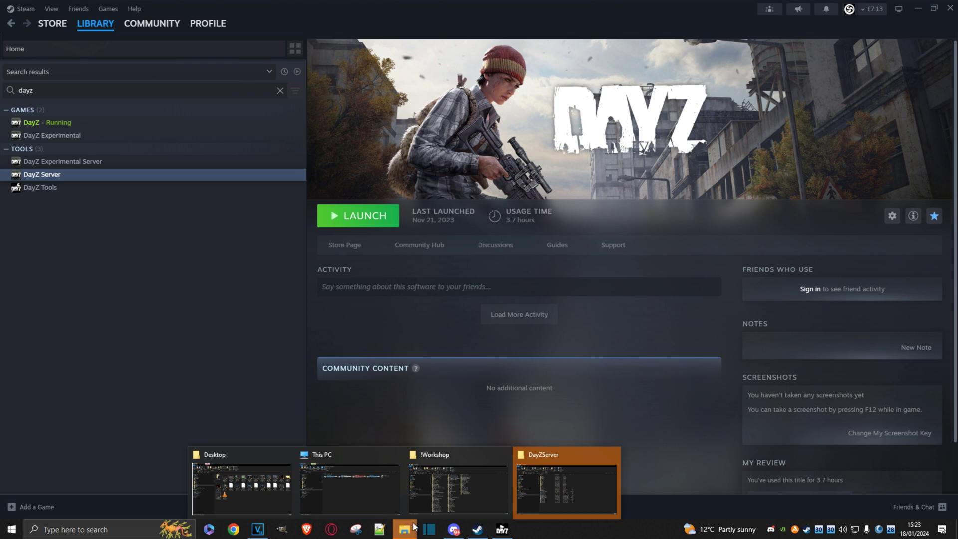
left_click(540, 456)
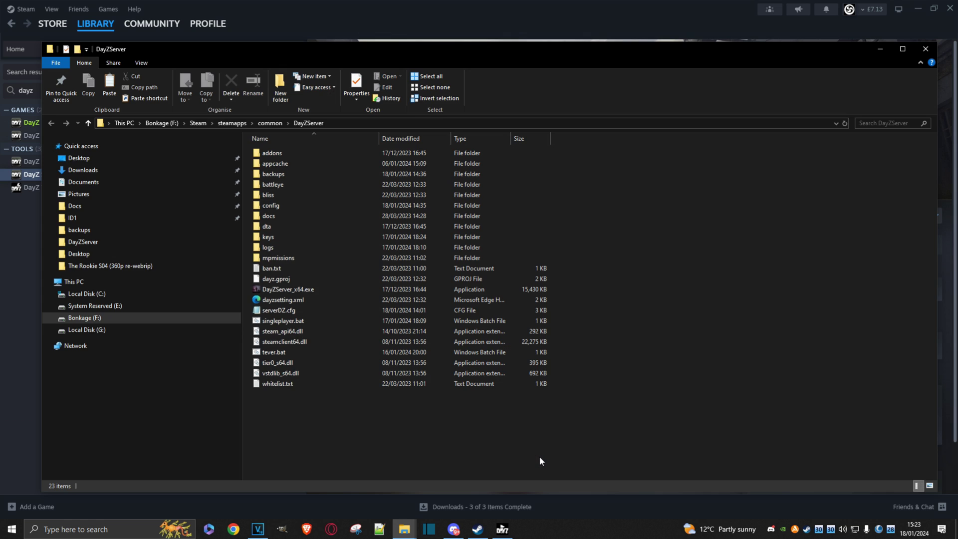
right_click(655, 413)
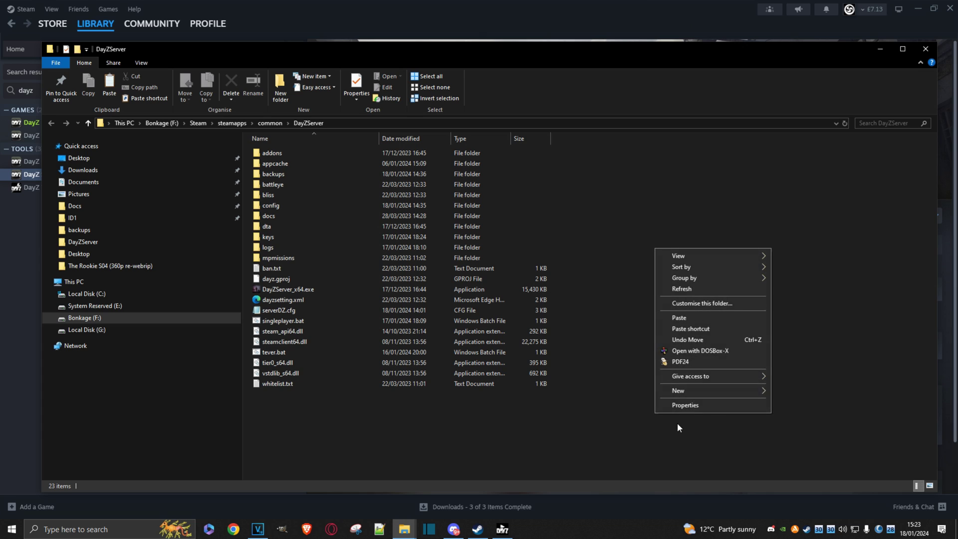
left_click(686, 318)
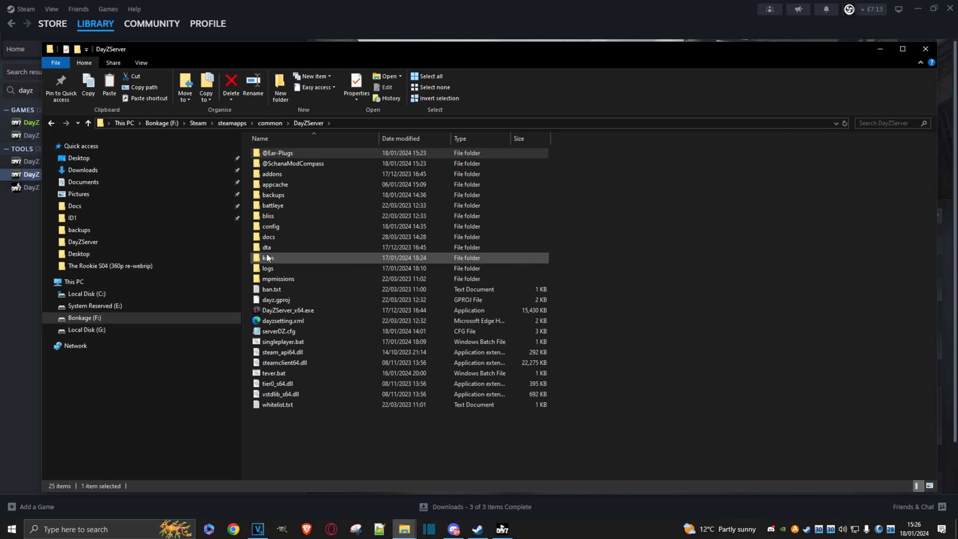
double_click(282, 153)
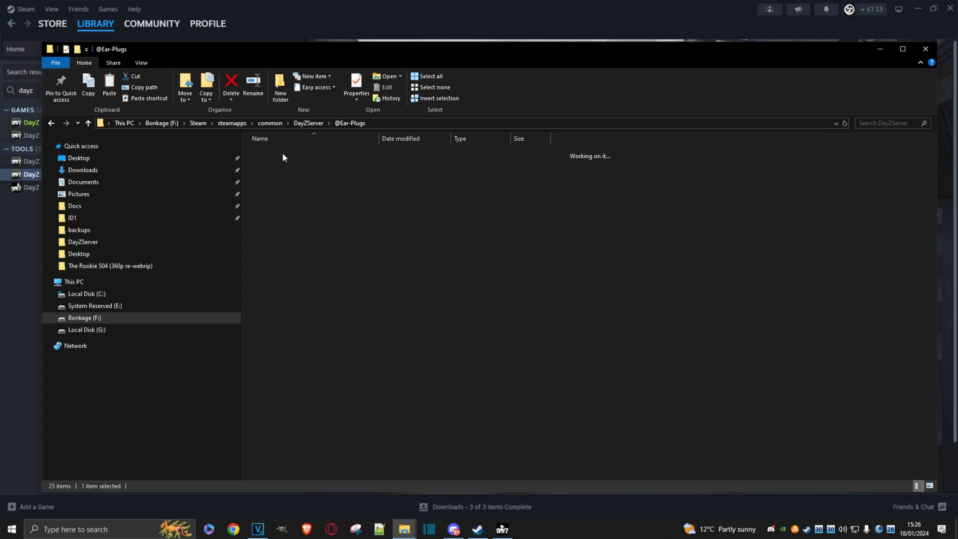
double_click(259, 164)
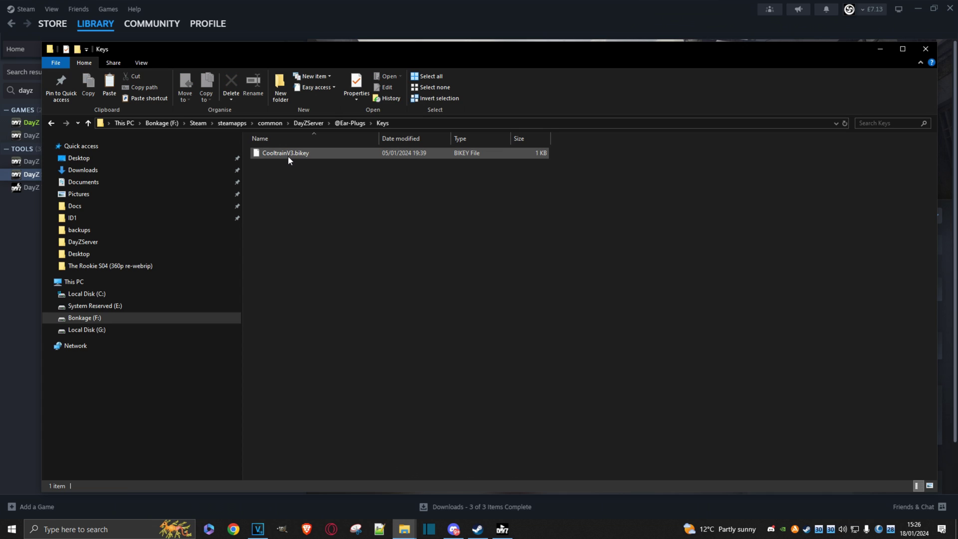
right_click(286, 152)
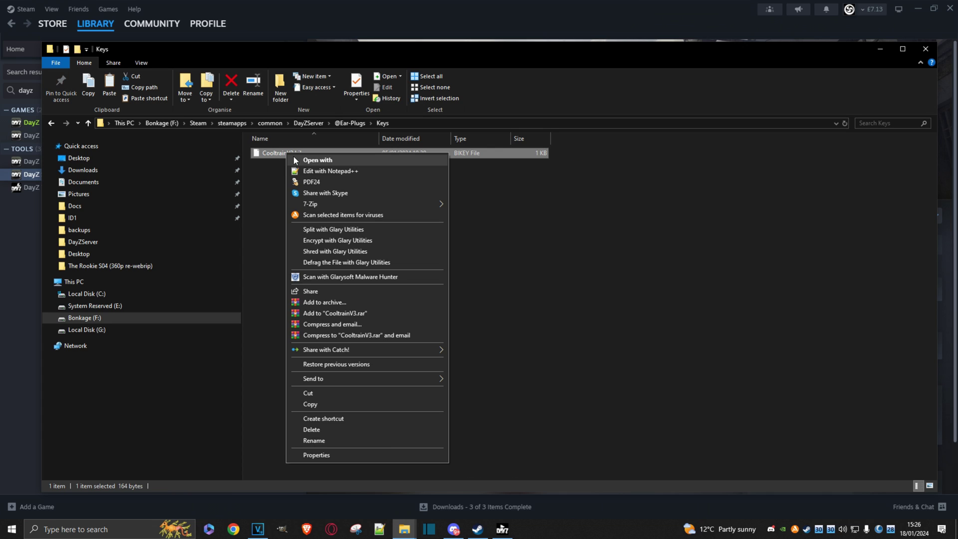
left_click(310, 404)
left_click(309, 123)
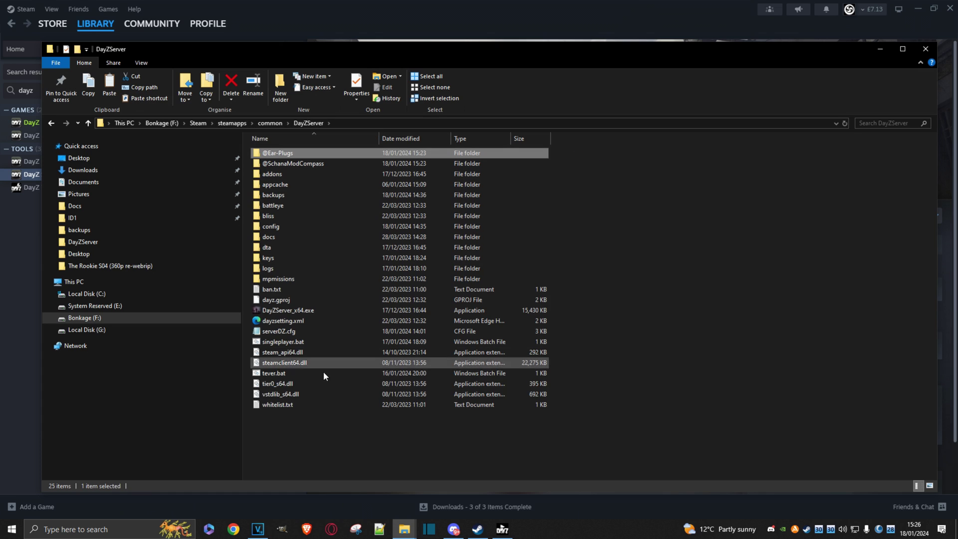
right_click(268, 260)
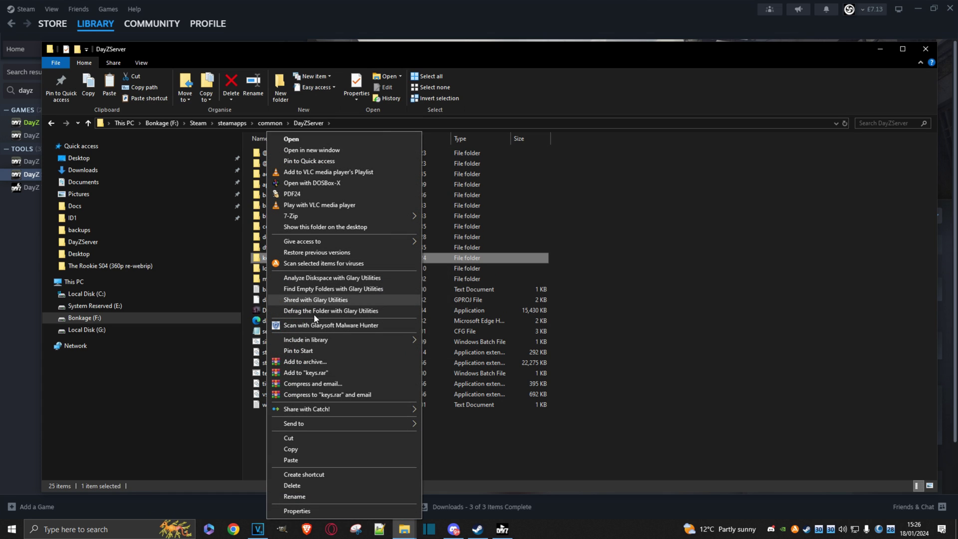
left_click(291, 459)
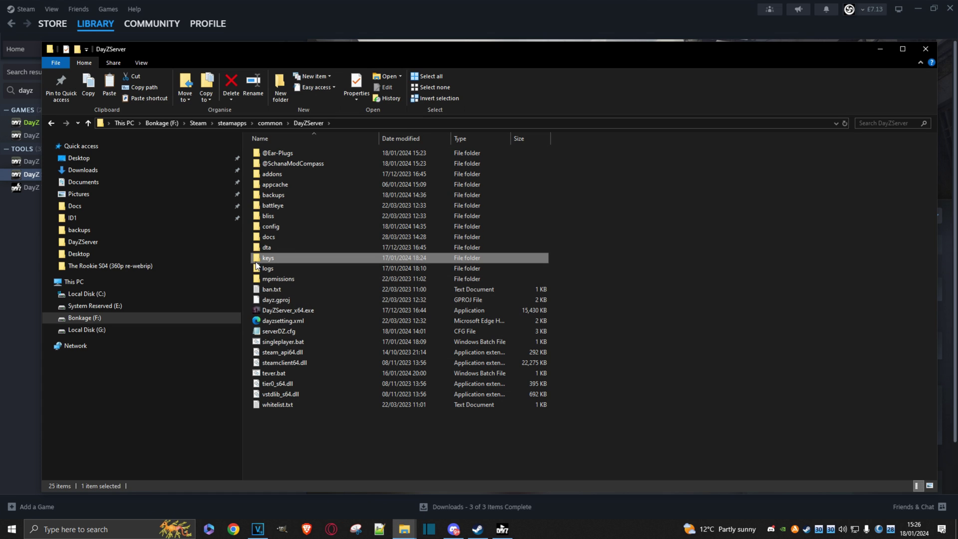
double_click(286, 257)
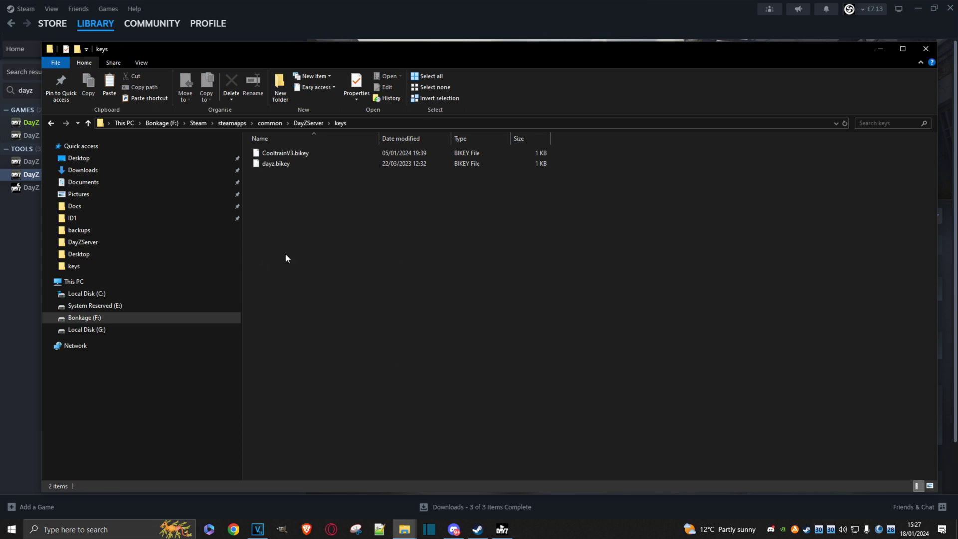
left_click(308, 123)
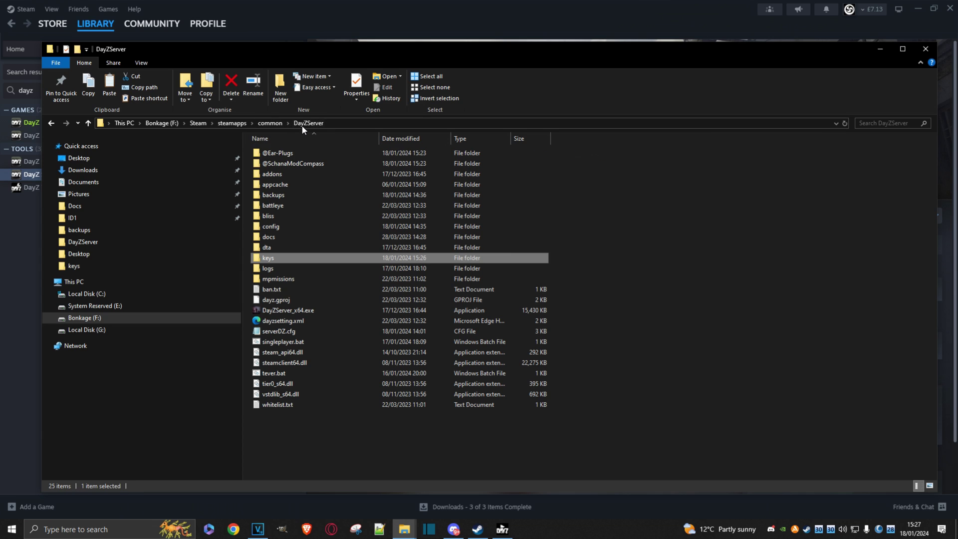
double_click(282, 165)
double_click(267, 164)
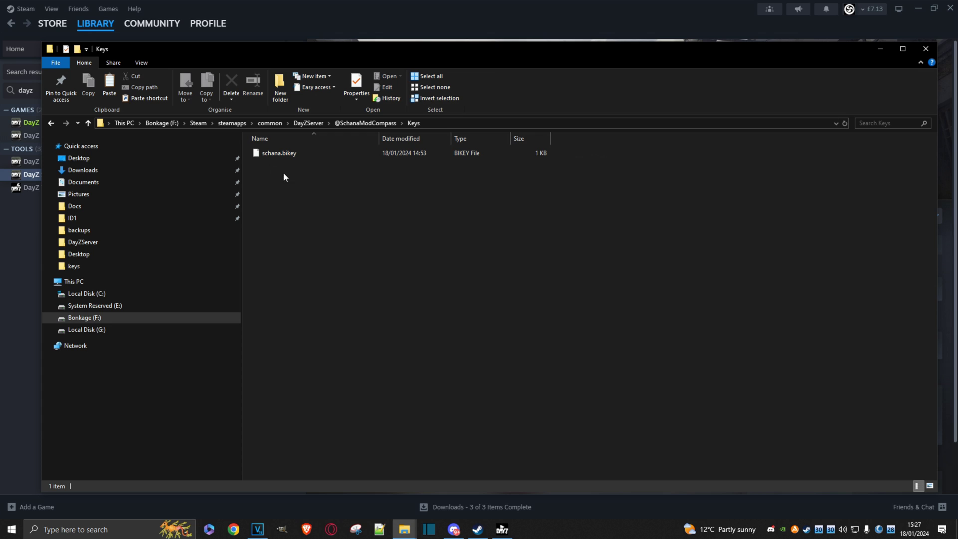
right_click(274, 152)
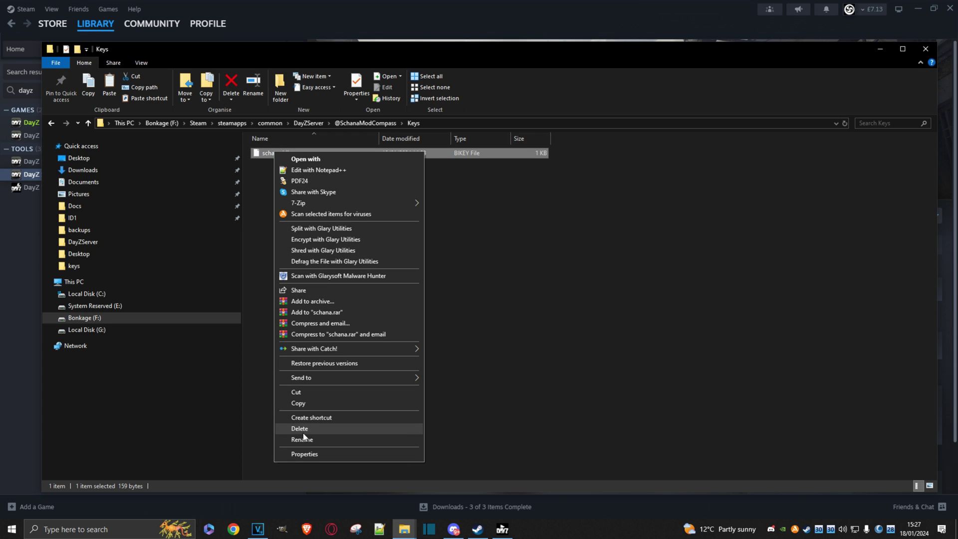
left_click(298, 403)
left_click(308, 124)
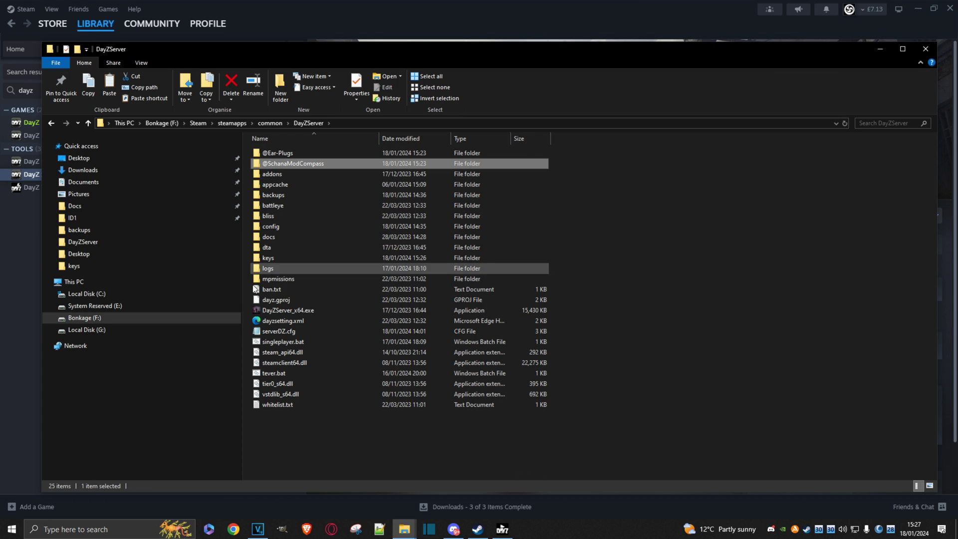
left_click(262, 258)
right_click(261, 259)
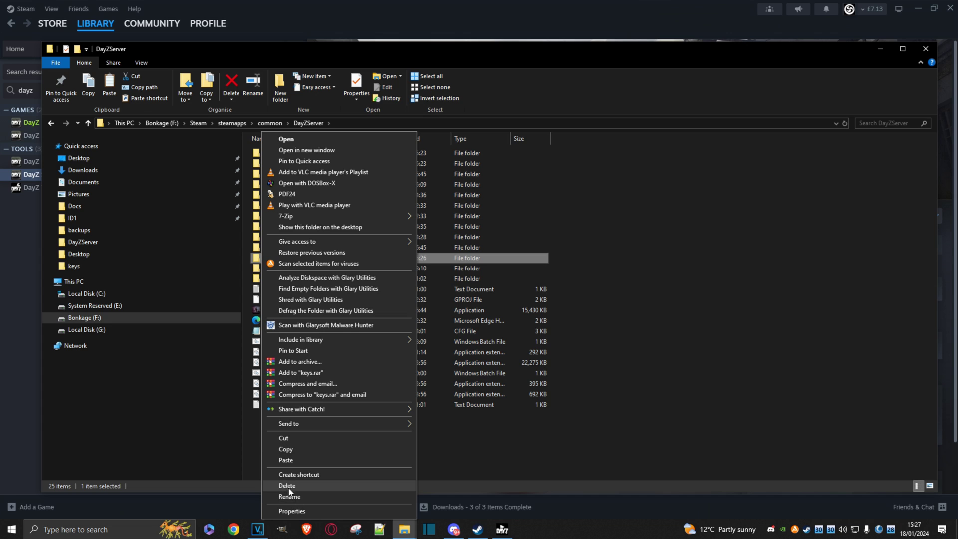
left_click(287, 459)
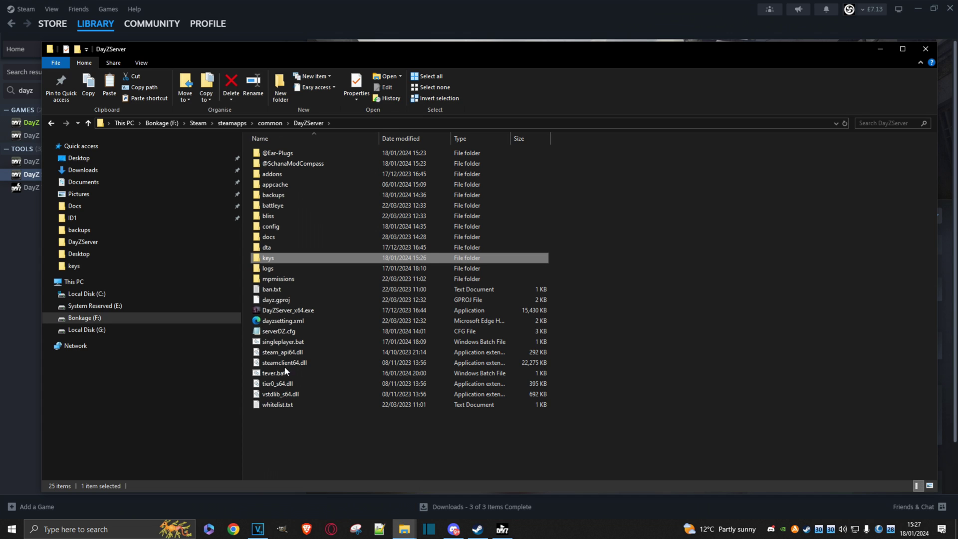
double_click(267, 259)
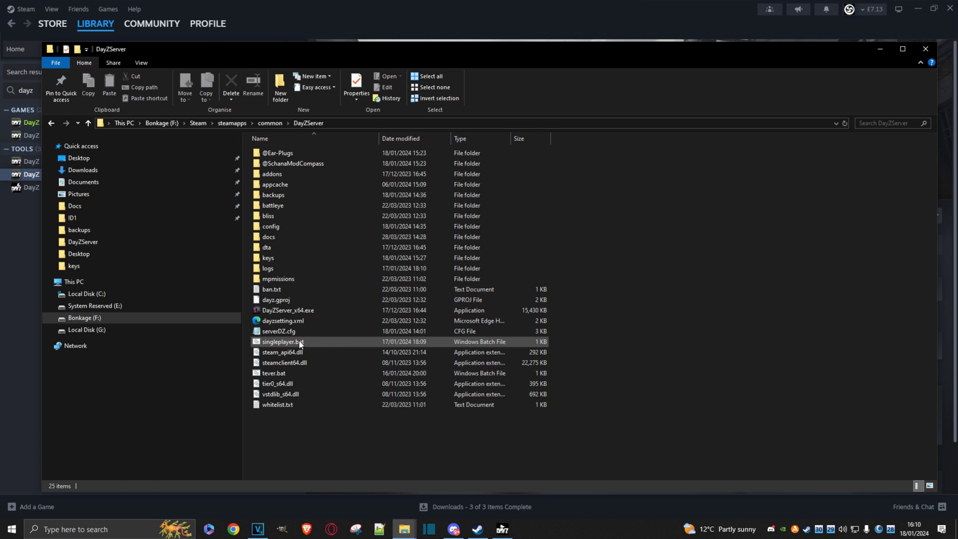
Step: Open singleplayer.bat in Notepad++ and copy its script text
right_click(301, 344)
left_click(333, 226)
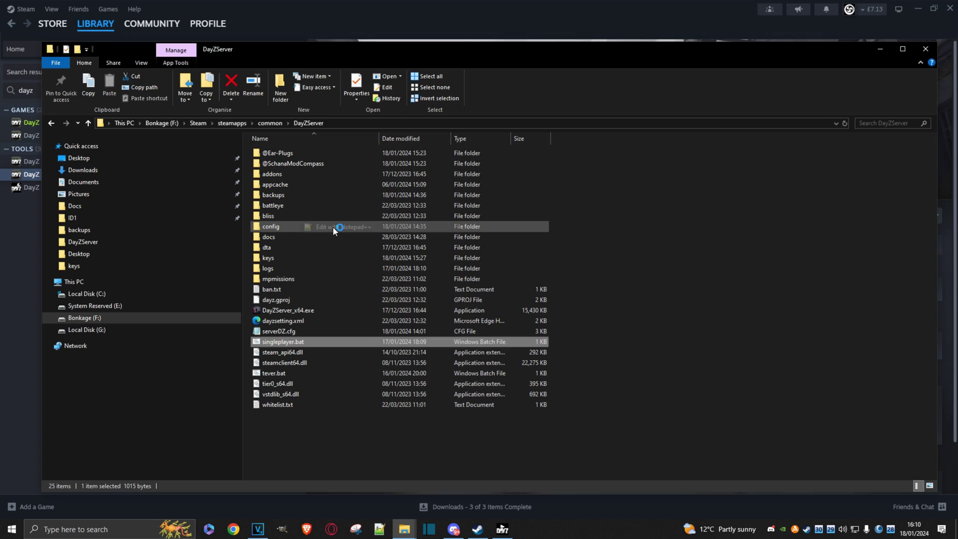
left_click_drag(156, 342, 98, 134)
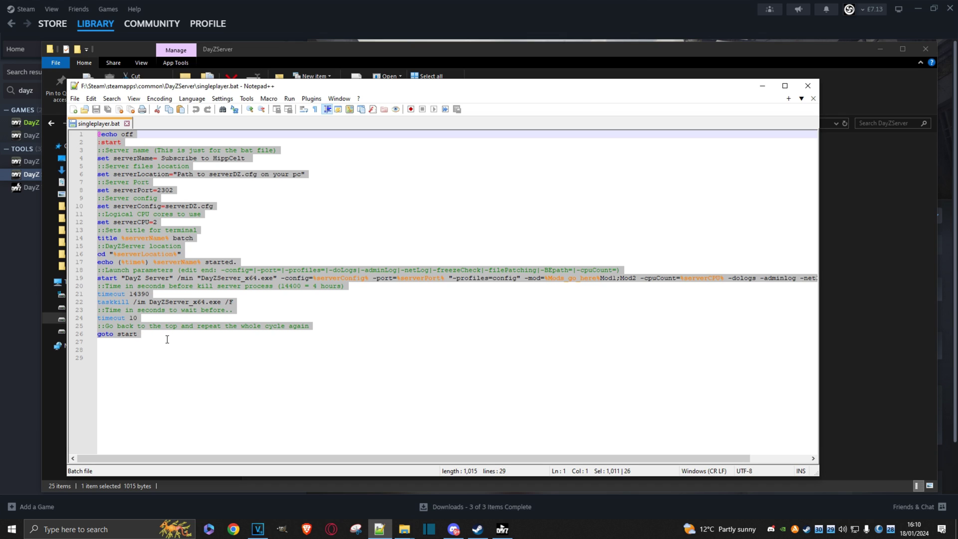
left_click_drag(157, 336, 99, 140)
right_click(116, 163)
left_click(134, 184)
Step: Paste the script into a new document and save it as new 1.bat
left_click(75, 110)
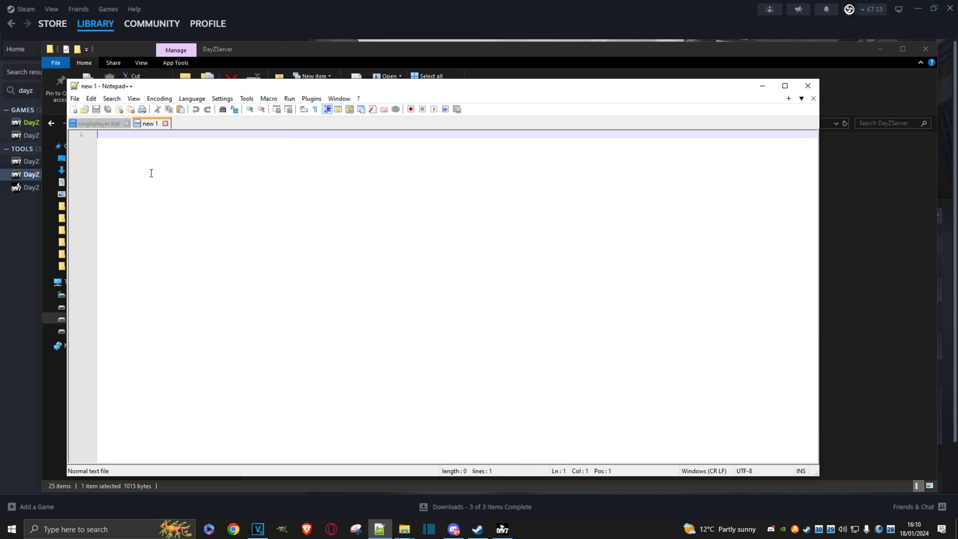
key("ctrl+v")
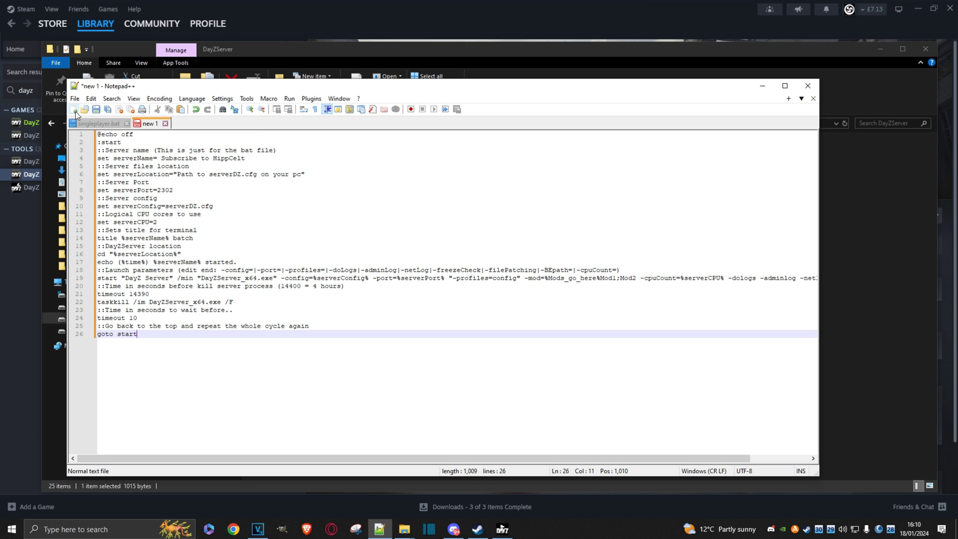
left_click(95, 110)
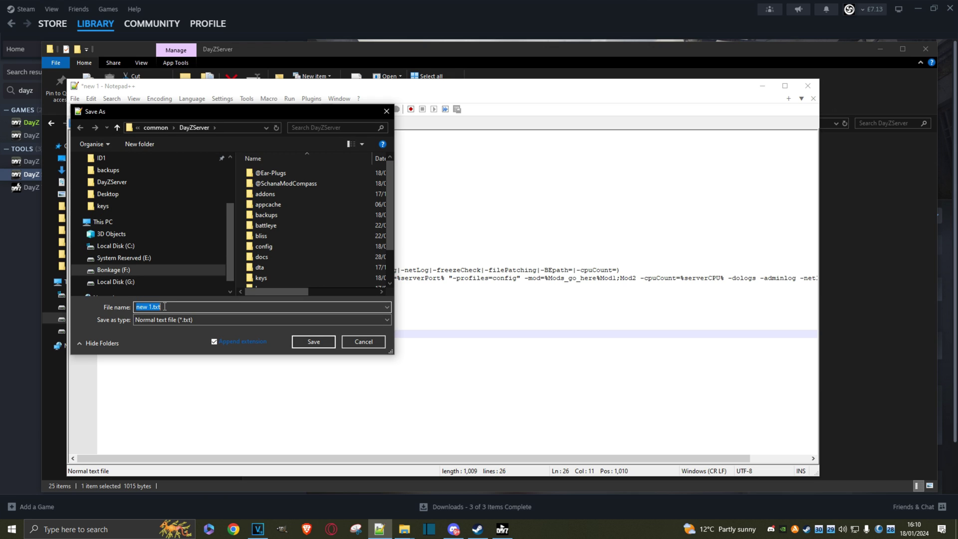
left_click(165, 307)
key("BackSpace")
key("BackSpace")
type("bat")
left_click(306, 344)
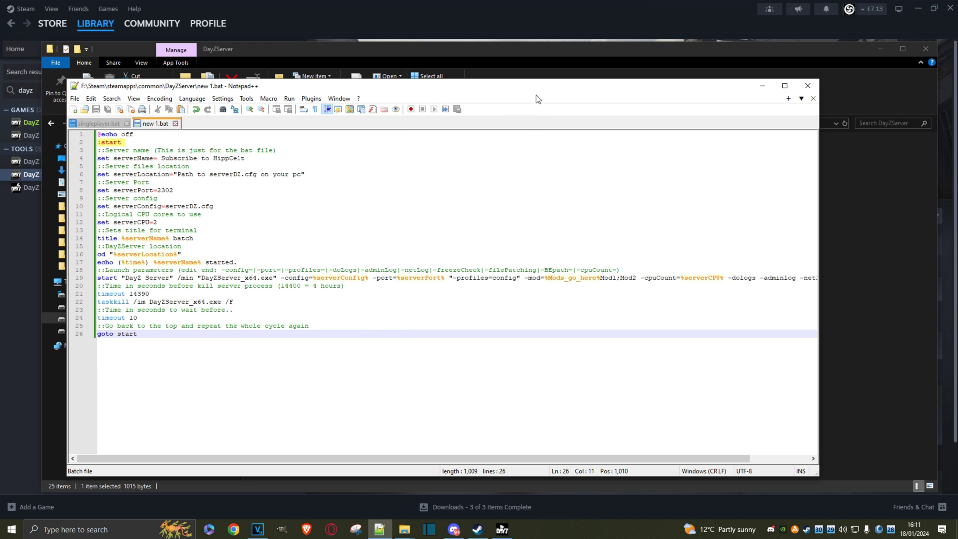
Step: Open singleplayer.bat in Notepad++, then minimize the editor to return to the DayZServer folder
left_click(763, 86)
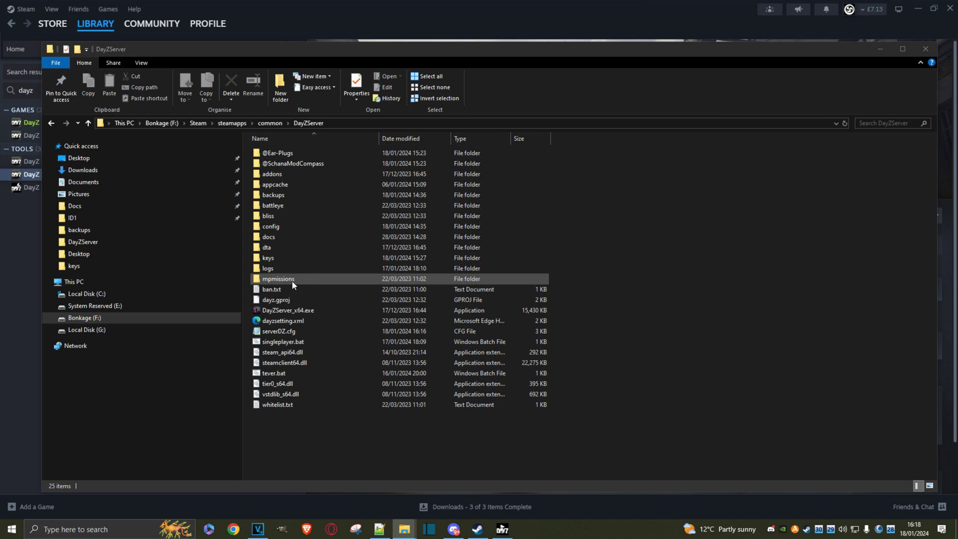
right_click(277, 343)
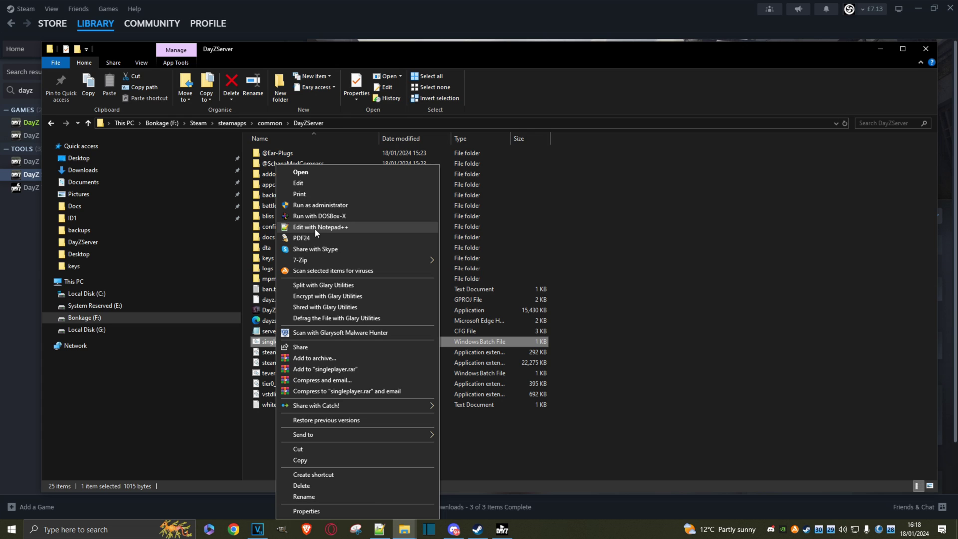
left_click(314, 228)
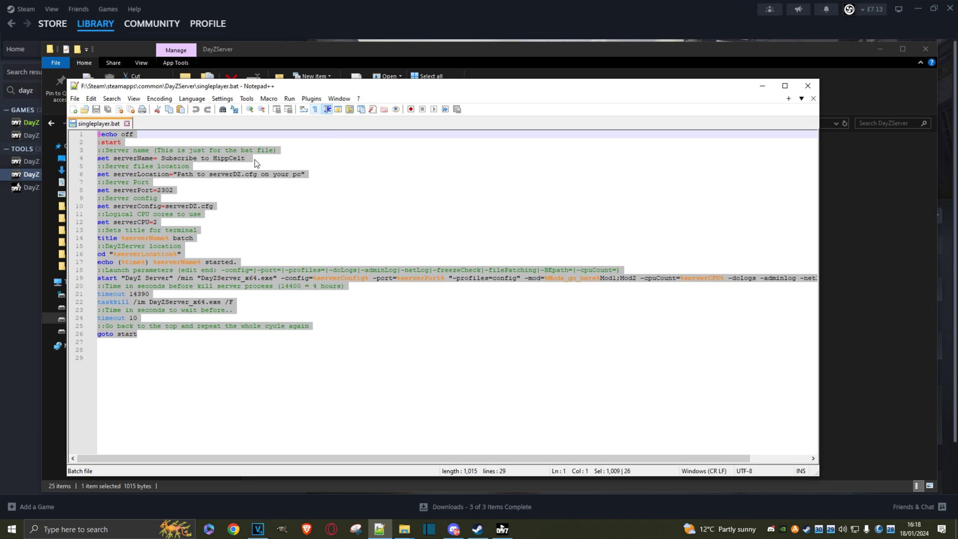
left_click(759, 88)
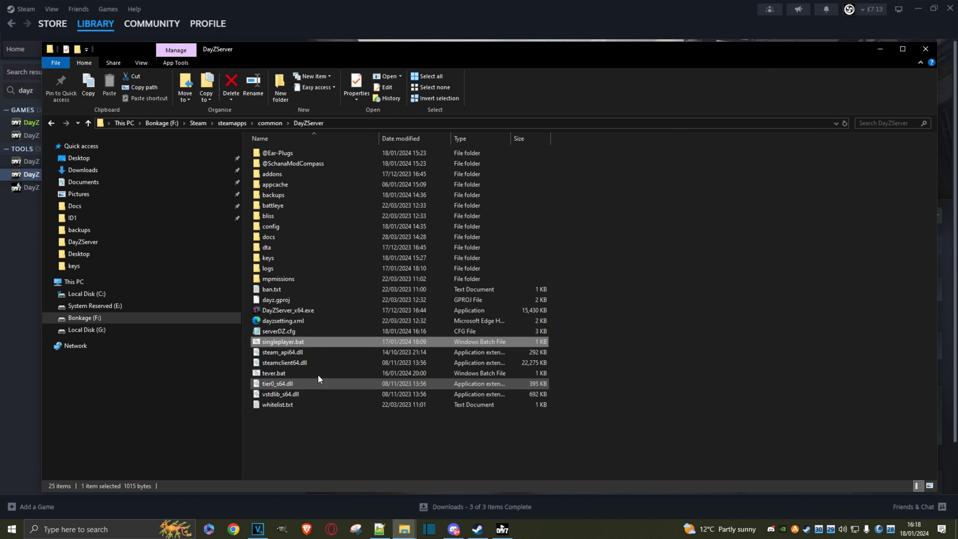
Step: Open serverDZ.cfg in Notepad++ as a second tab next to singleplayer.bat
left_click(280, 332)
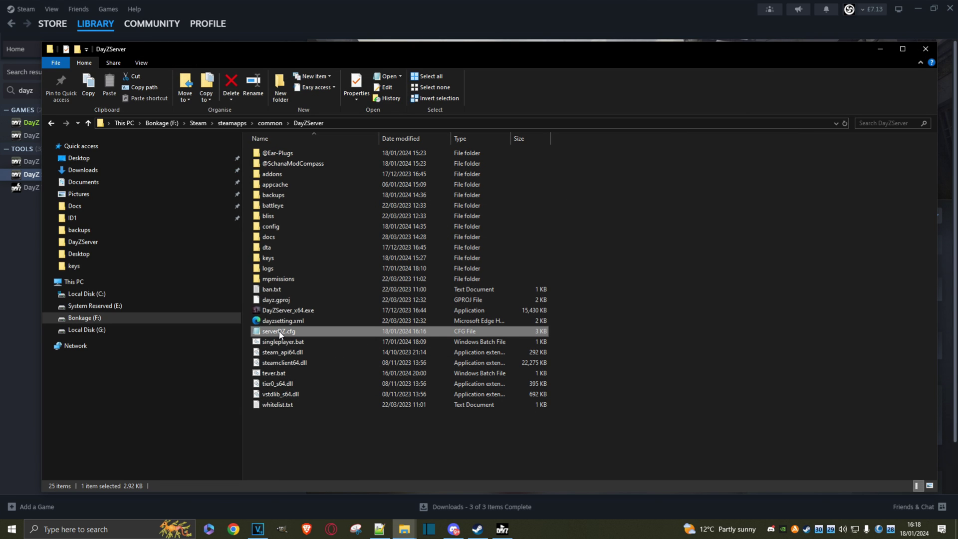
right_click(279, 333)
left_click(305, 216)
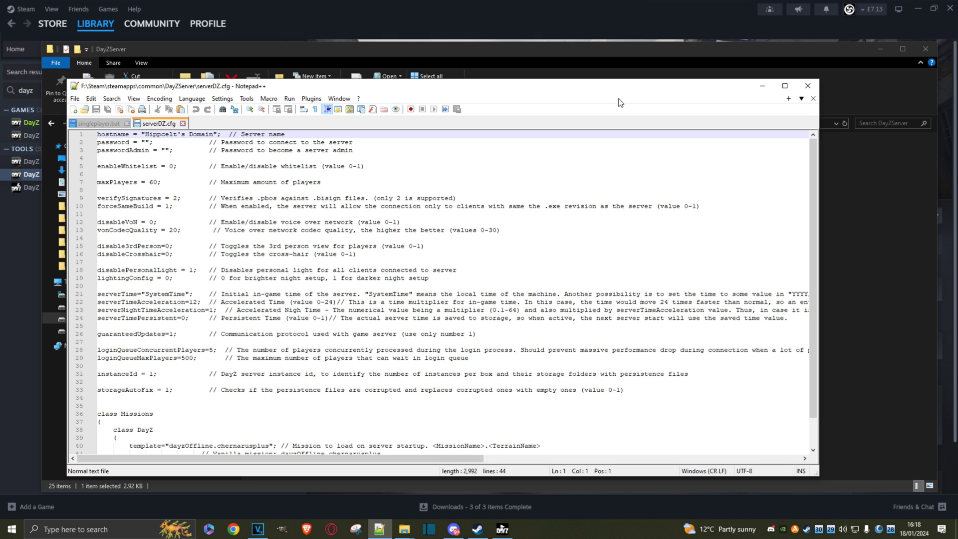
left_click(762, 87)
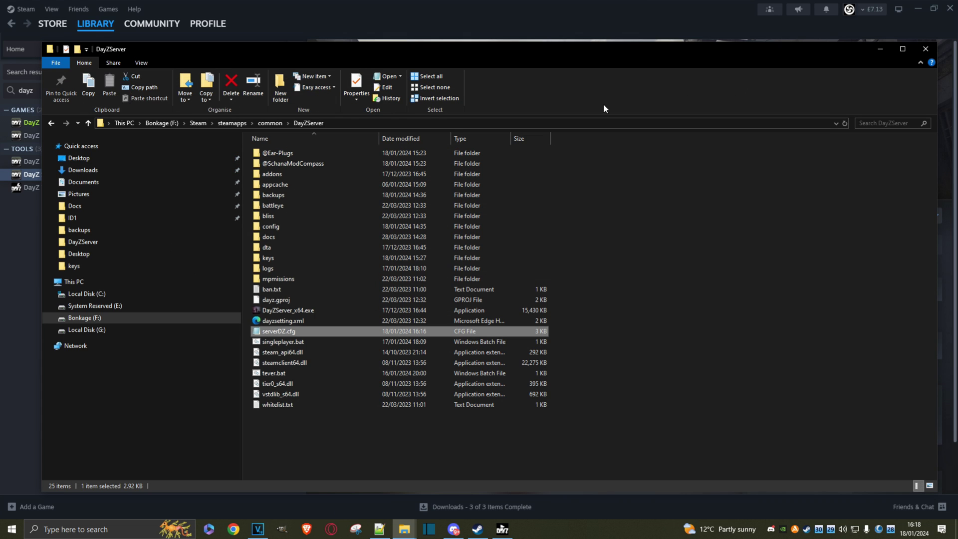
left_click(379, 529)
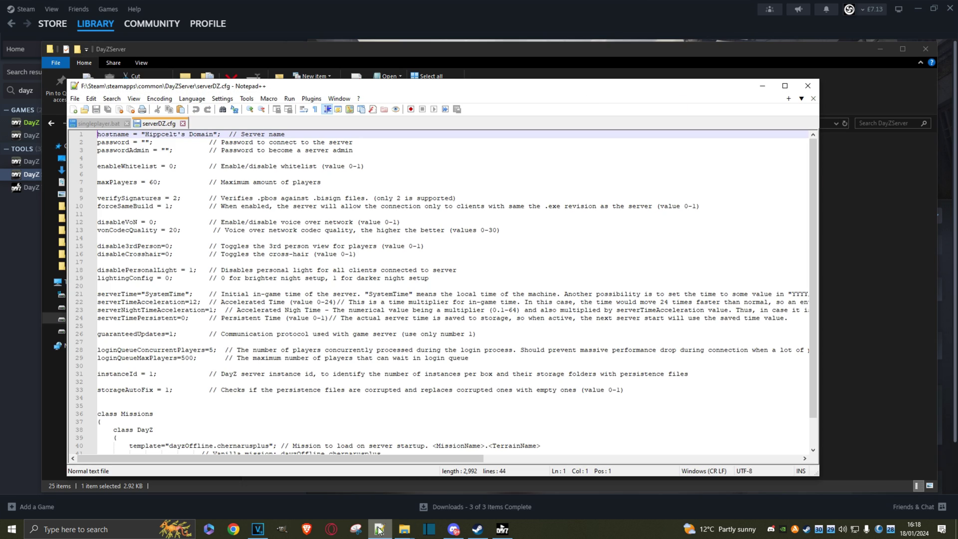
Step: Replace the placeholder path on line 6 with F:\Steam\steamapps\common\DayZServer\ copied from Explorer's address bar
left_click(98, 123)
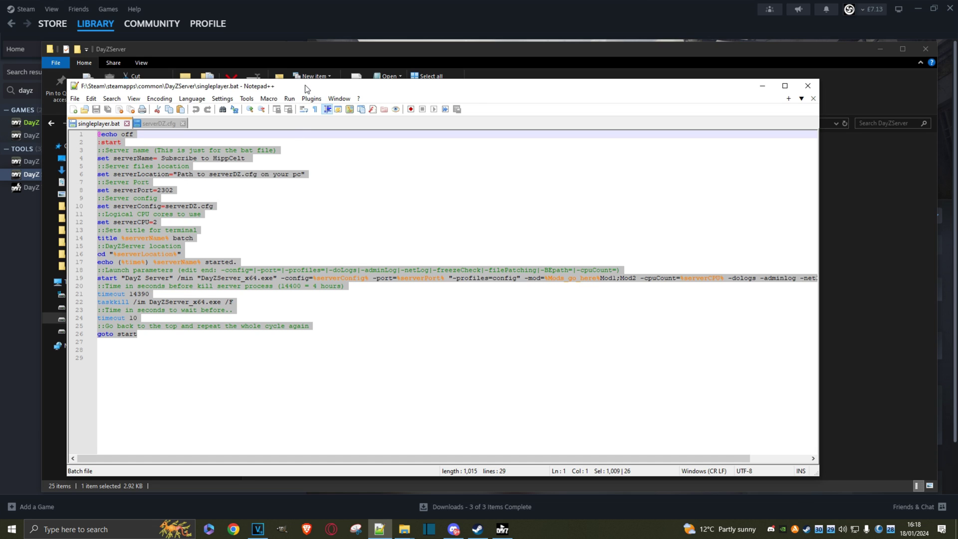
left_click_drag(306, 89, 332, 185)
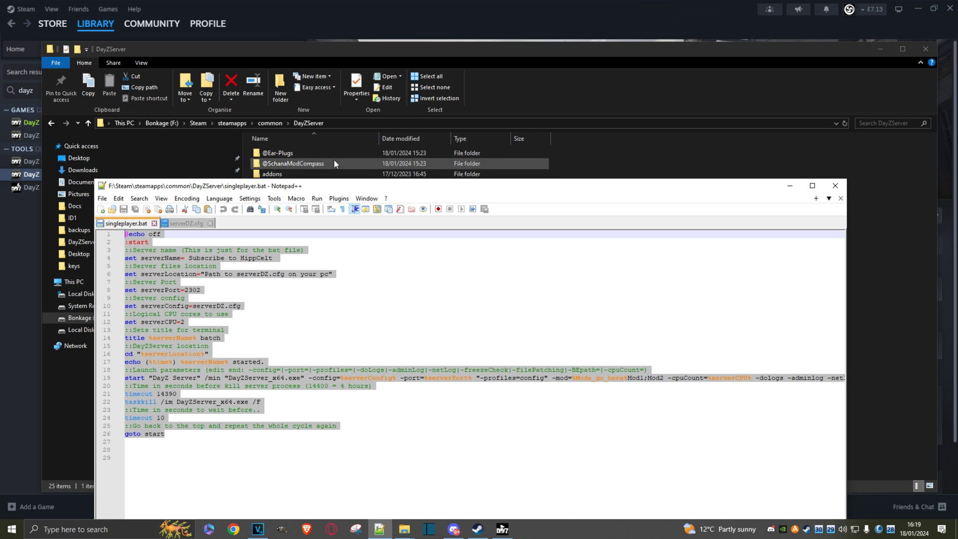
right_click(361, 122)
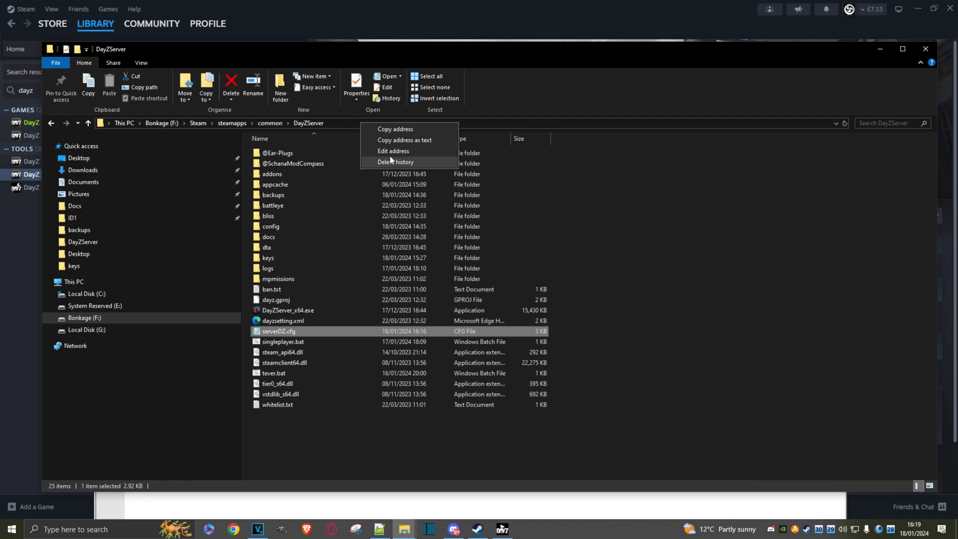
left_click(397, 131)
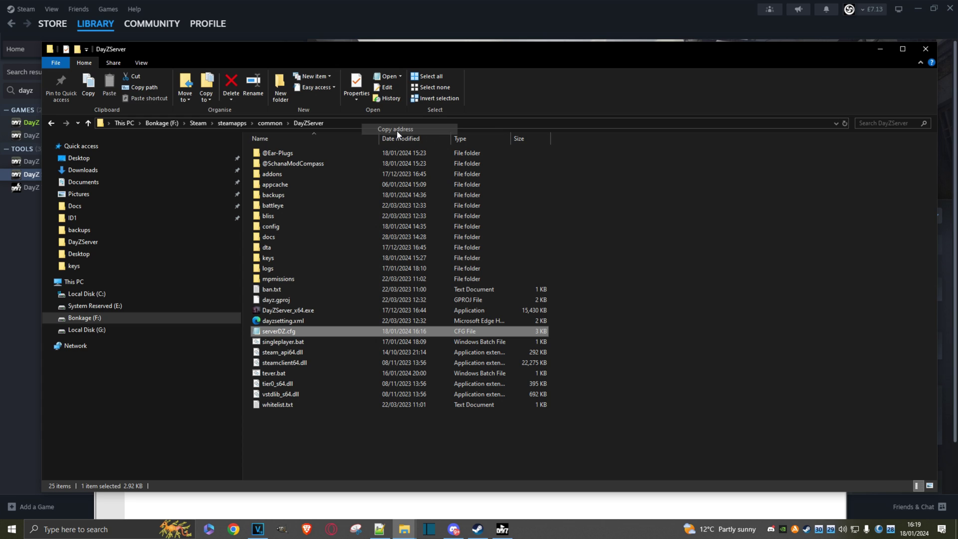
left_click(296, 505)
left_click_drag(370, 184, 350, 69)
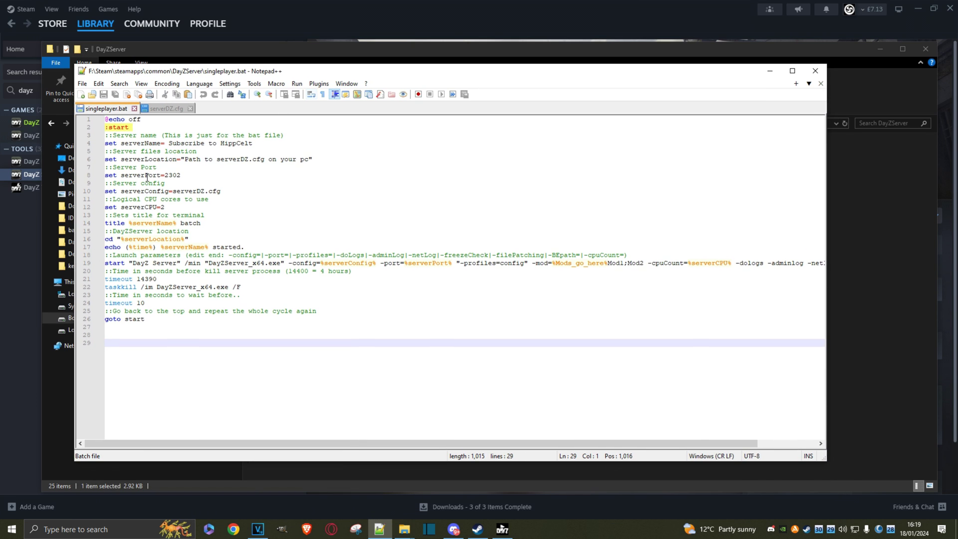
left_click_drag(184, 162, 308, 163)
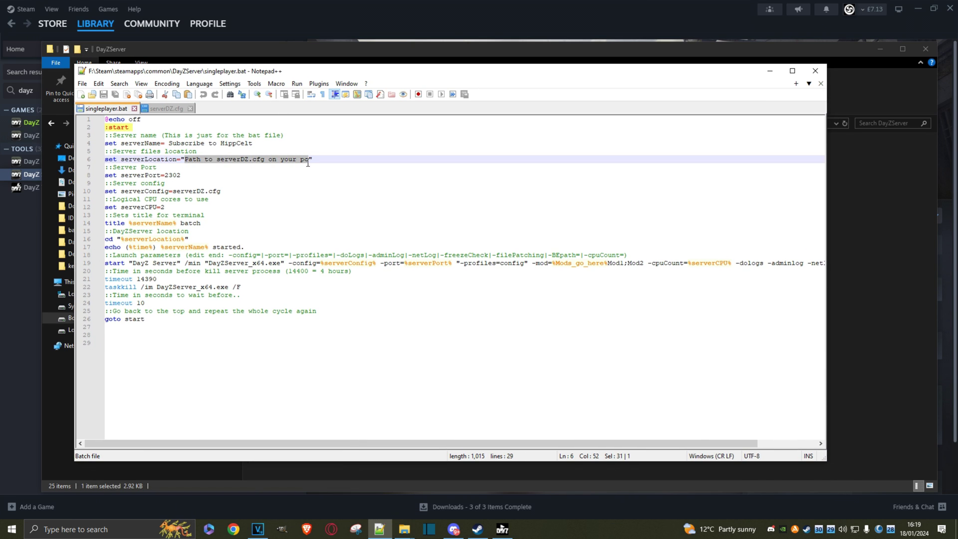
key("ctrl+v")
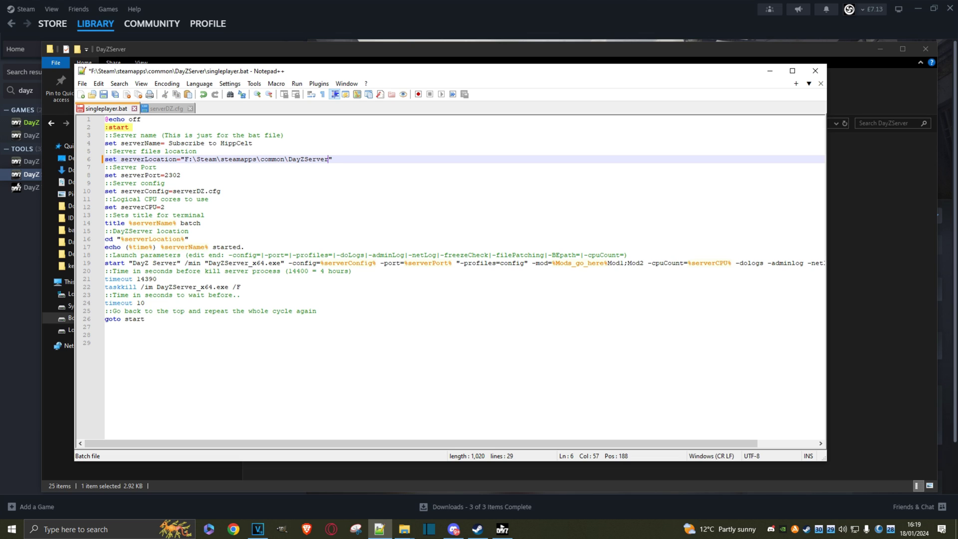
type("\\")
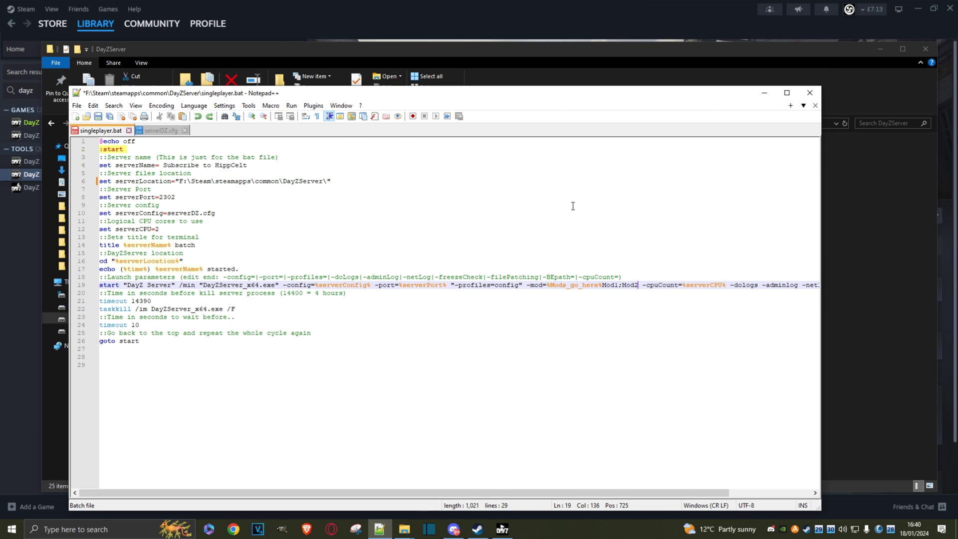
left_click(765, 94)
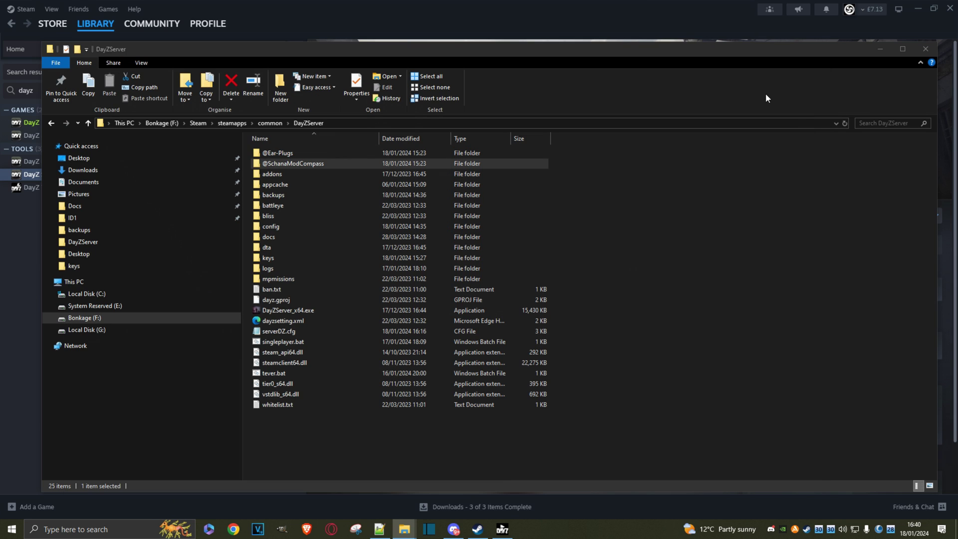
left_click(289, 154)
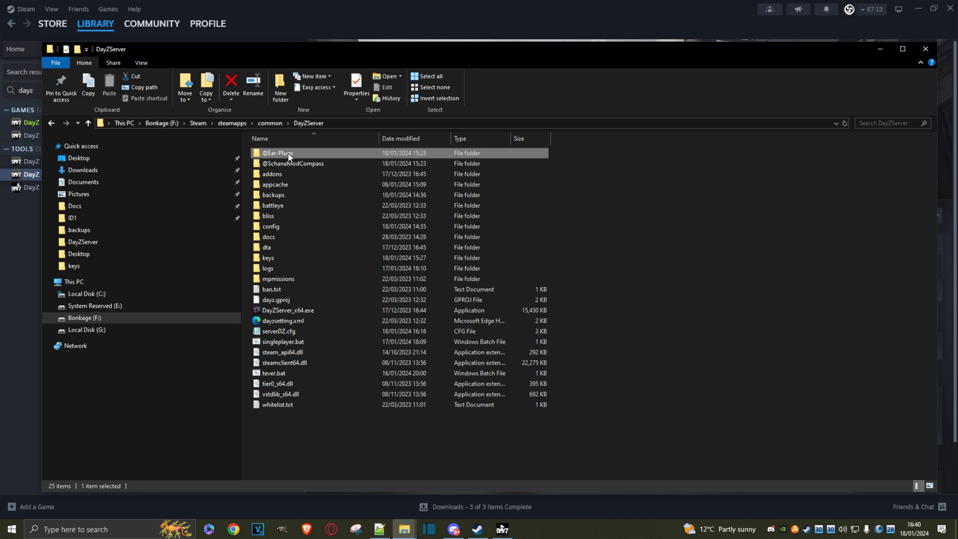
right_click(288, 156)
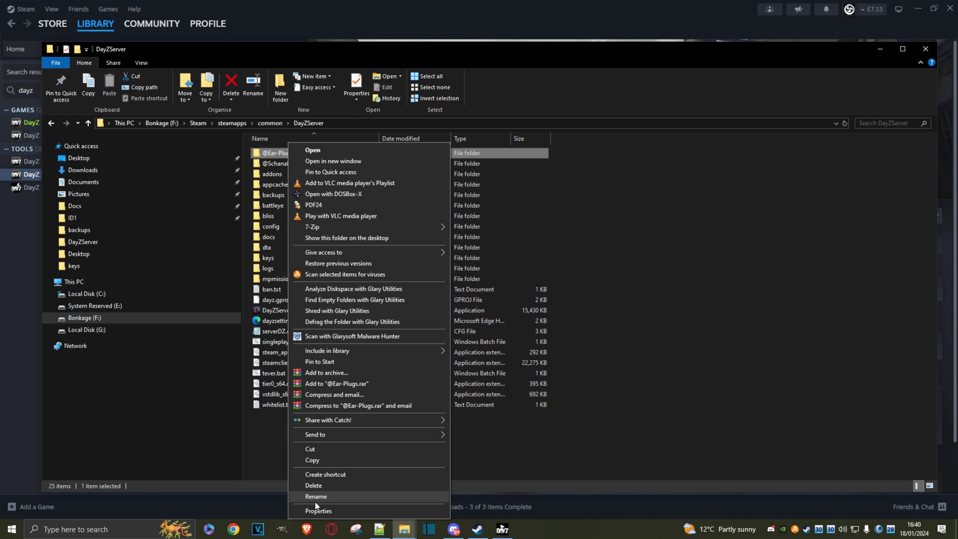
left_click(315, 497)
right_click(274, 152)
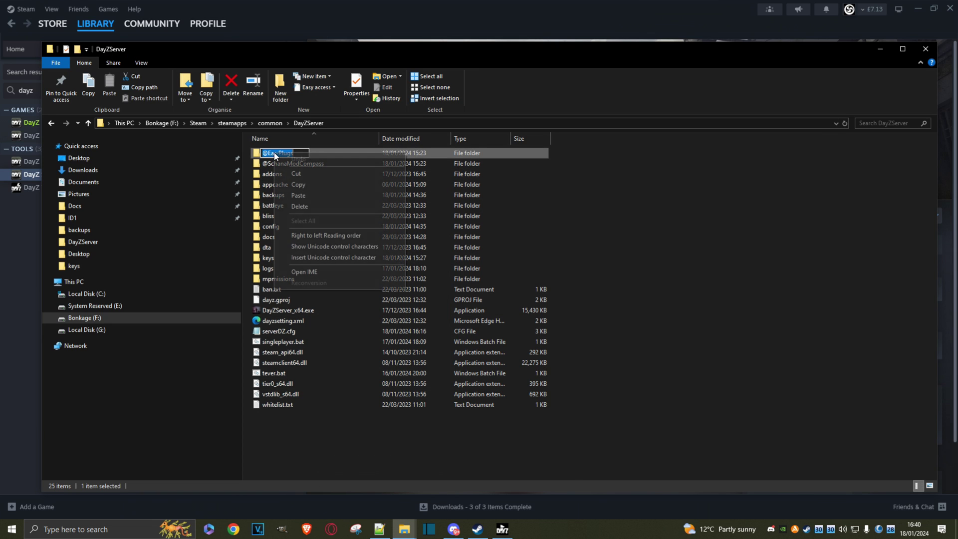
left_click(298, 184)
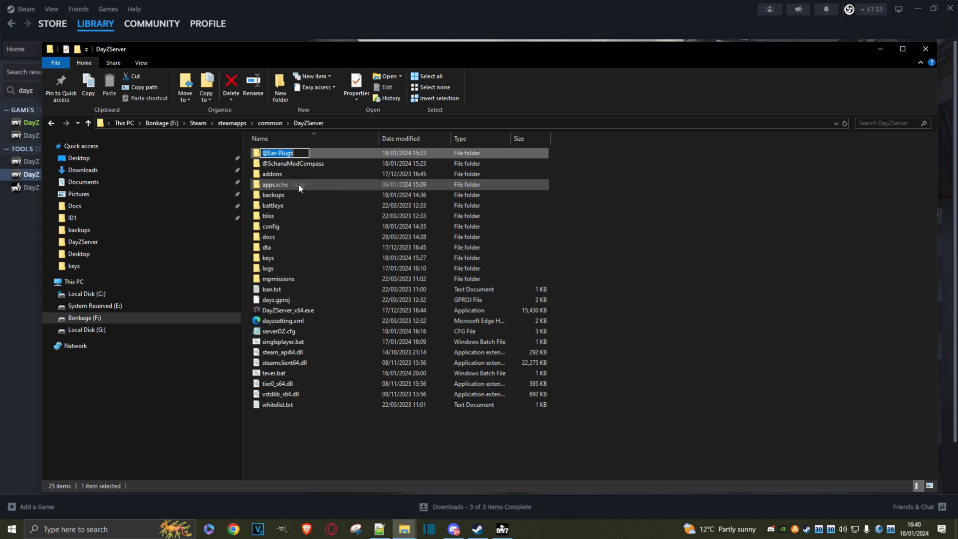
left_click(379, 529)
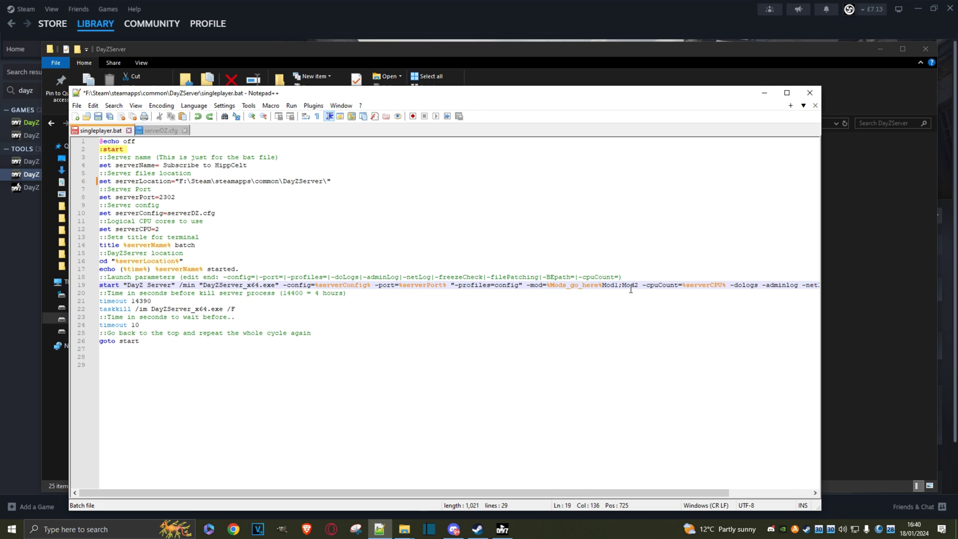
left_click_drag(619, 287, 602, 288)
type("@Ear-Plugs")
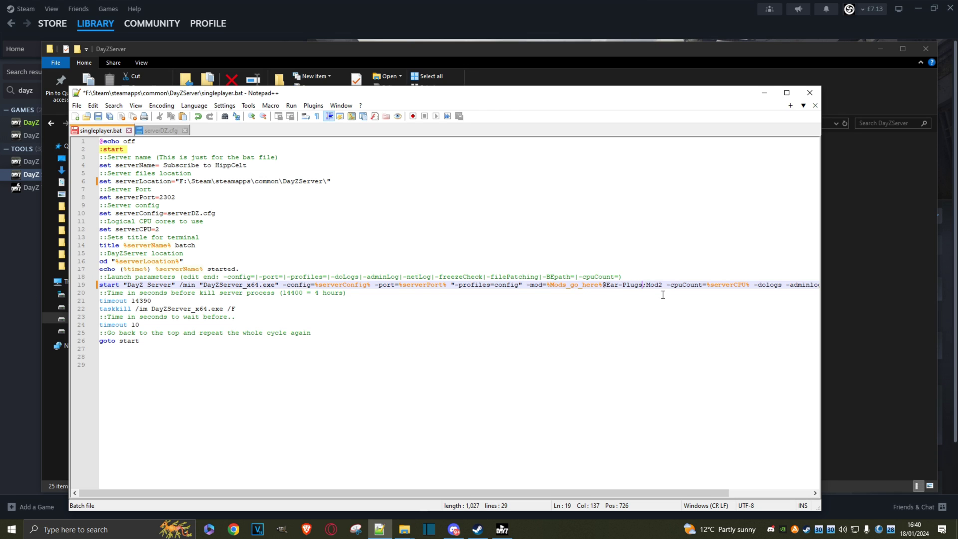
left_click_drag(643, 286, 663, 286)
key("Delete")
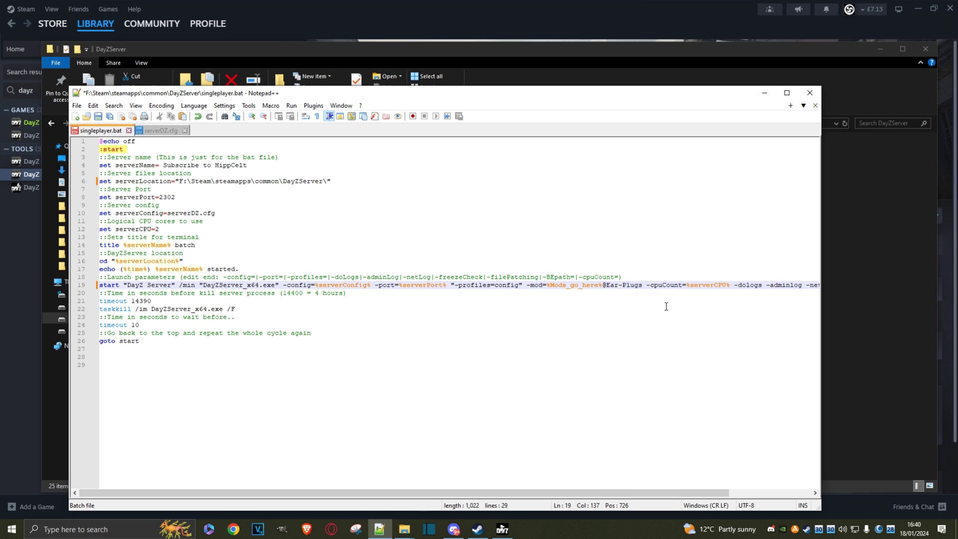
key("ctrl+z")
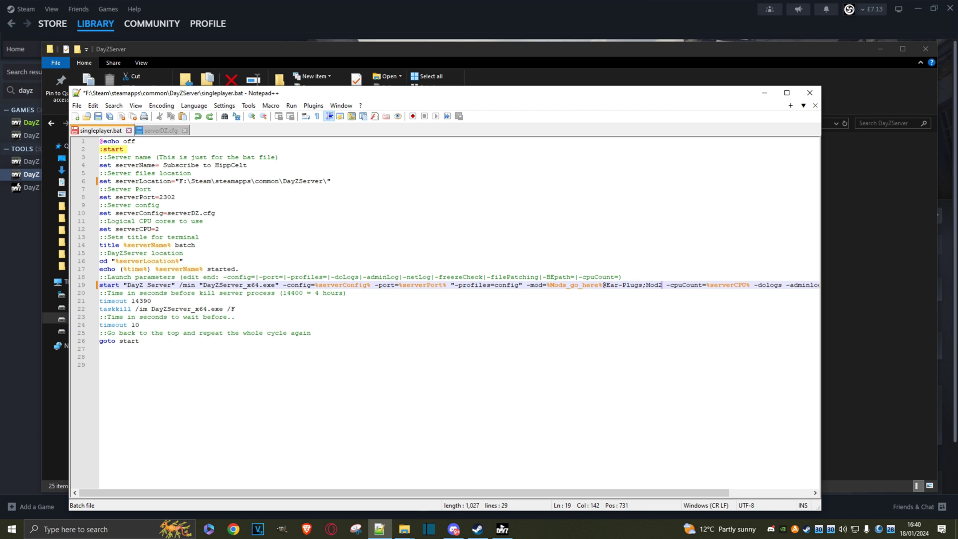
left_click(764, 92)
left_click(302, 166)
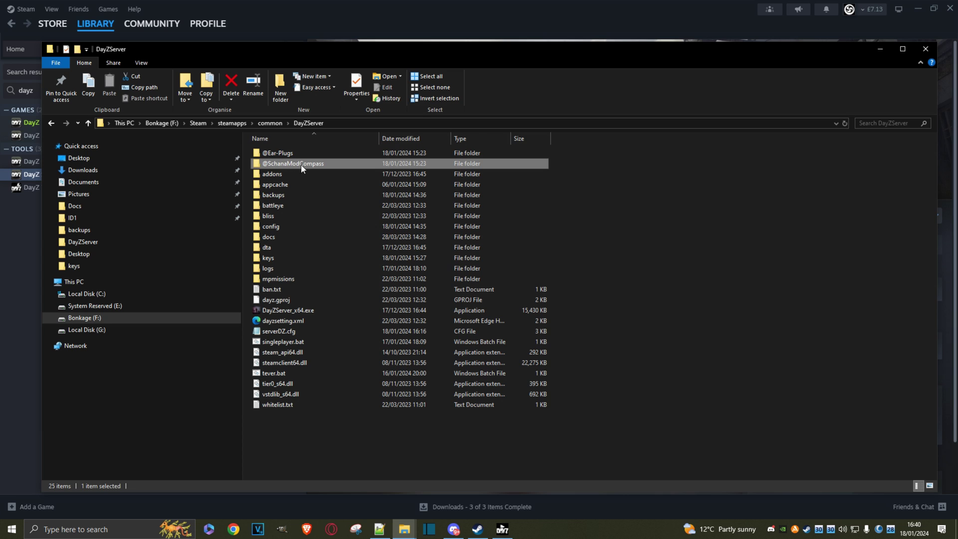
right_click(289, 164)
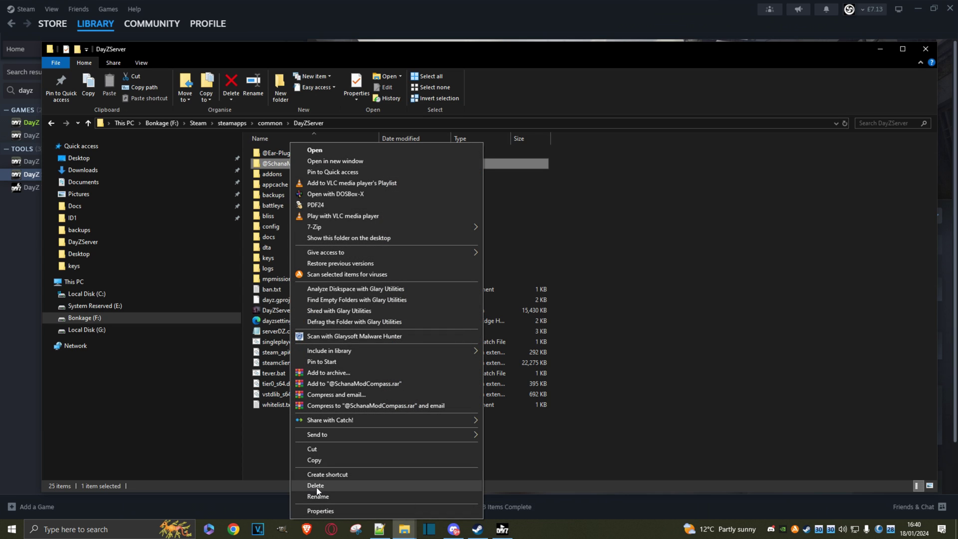
left_click(318, 496)
right_click(290, 164)
left_click(312, 197)
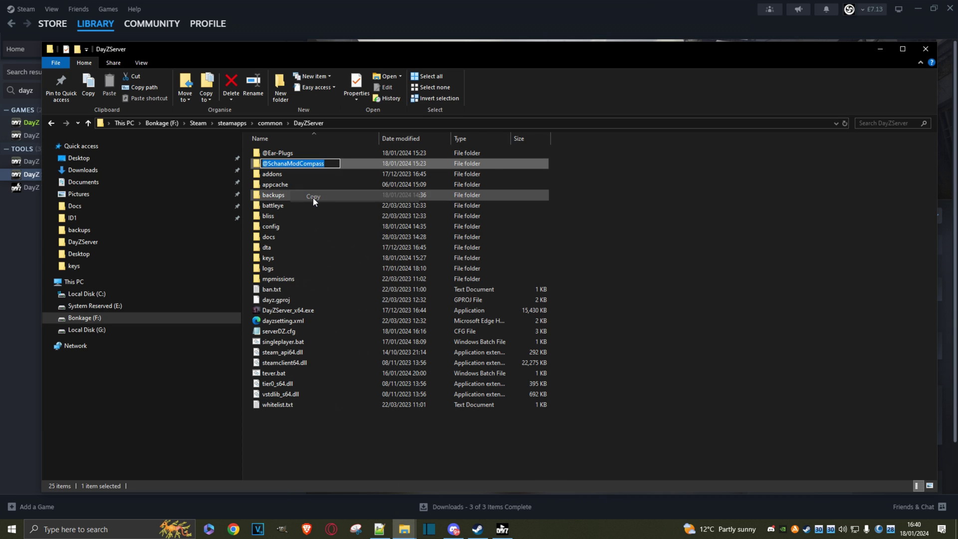
left_click(379, 529)
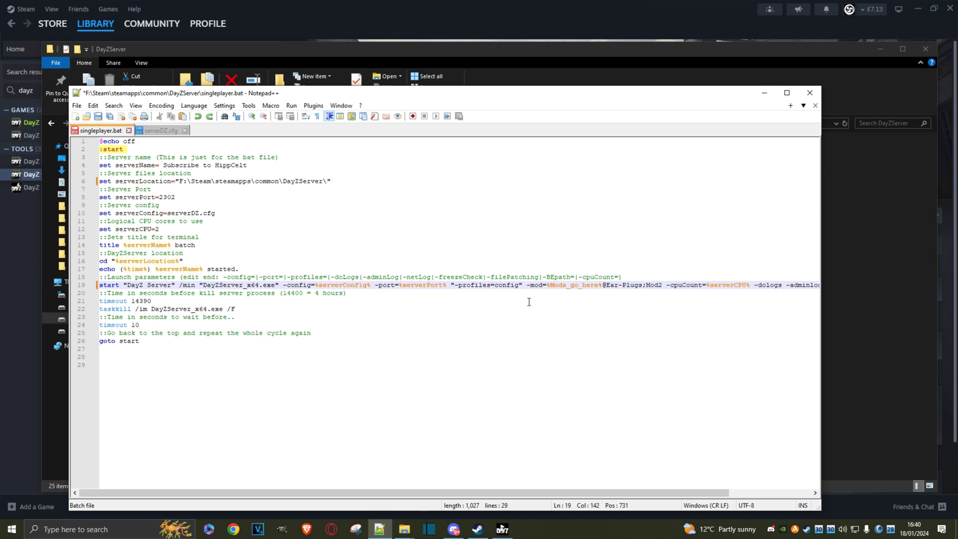
left_click_drag(661, 285, 647, 286)
key("ctrl+v")
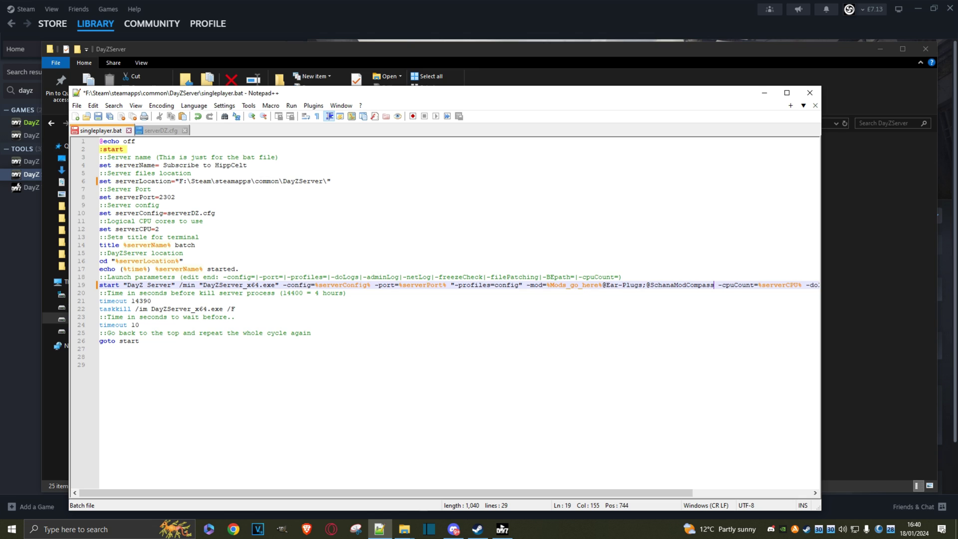
Step: Save singleplayer.bat, run it to start the DayZ server, and enlarge the server log window
left_click(97, 118)
left_click(765, 93)
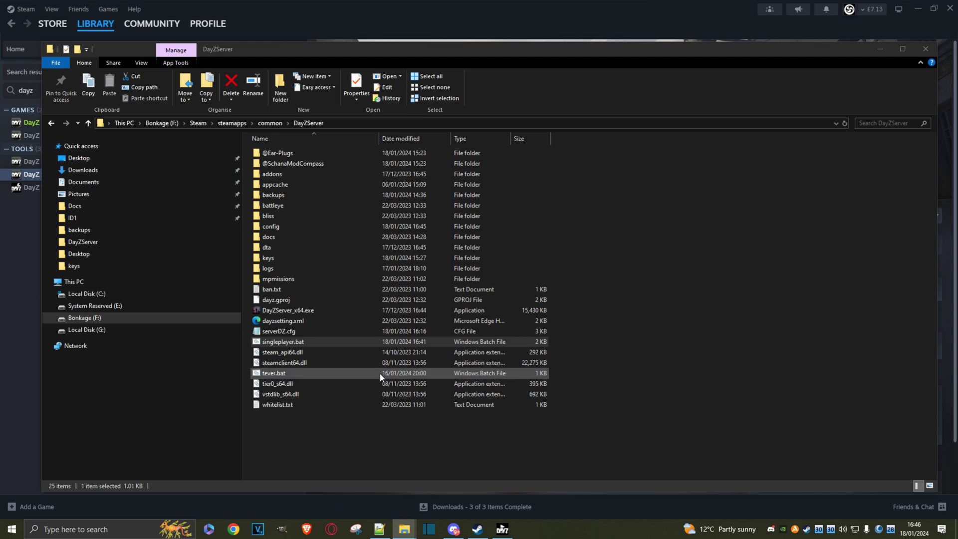
double_click(290, 342)
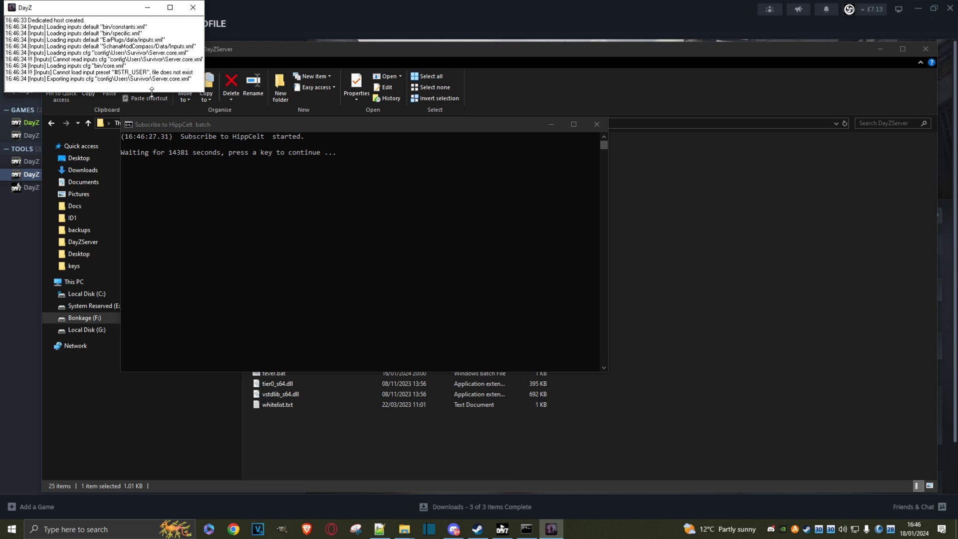
left_click_drag(152, 91, 189, 450)
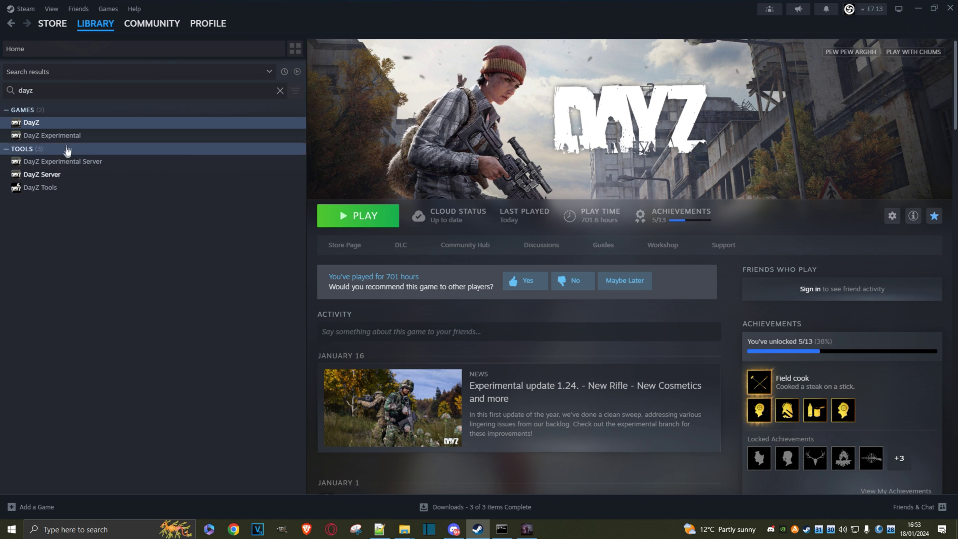
Step: Launch DayZ, find the local server under Servers > LAN, and join it with its required mods
left_click(363, 216)
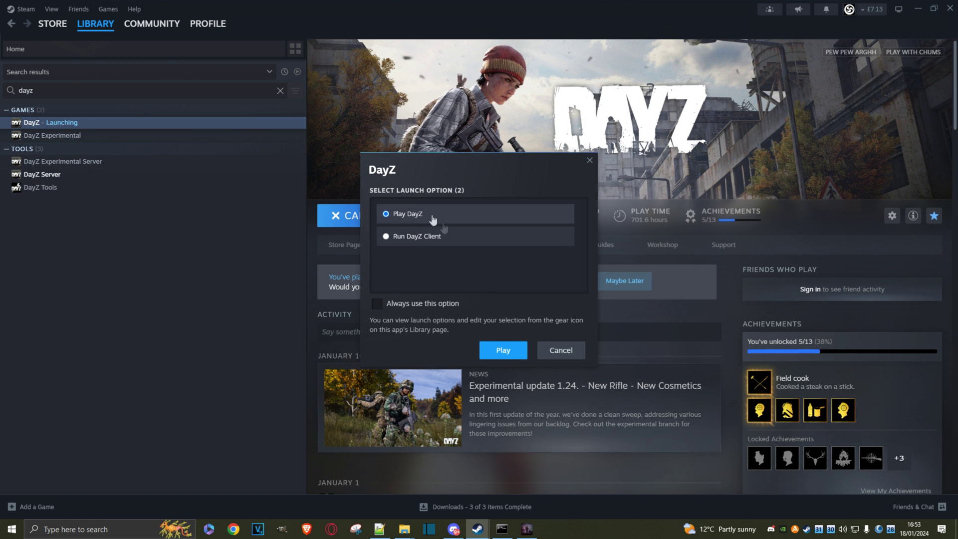
left_click(499, 351)
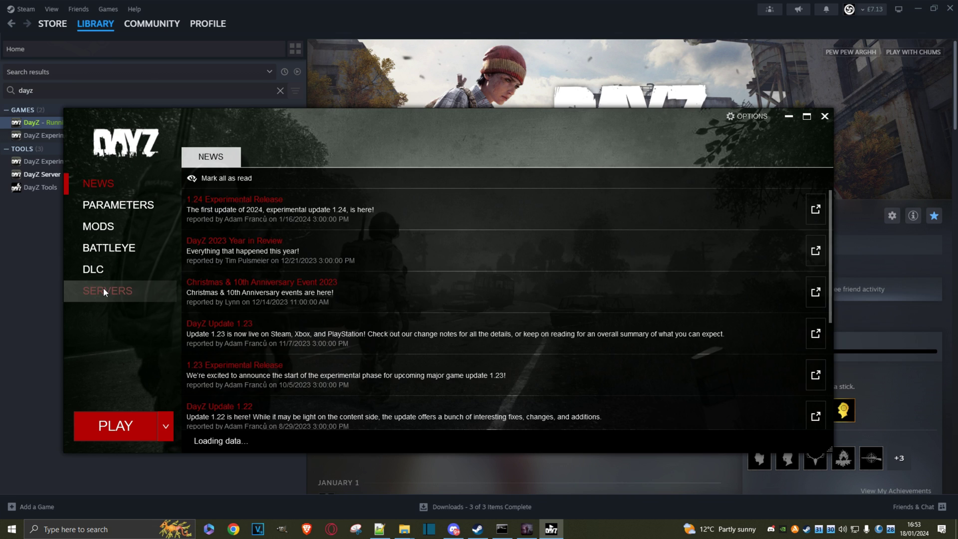
left_click(104, 290)
left_click(519, 152)
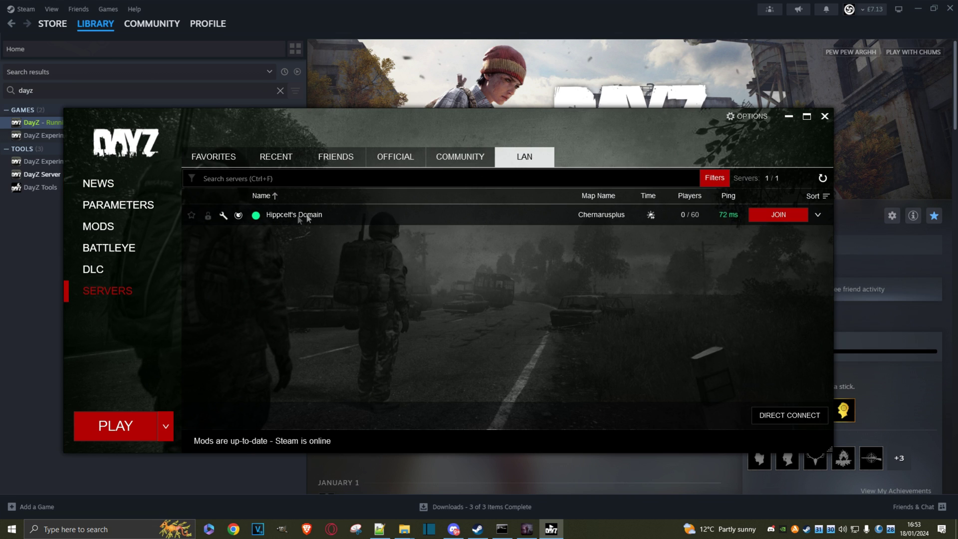
left_click(818, 214)
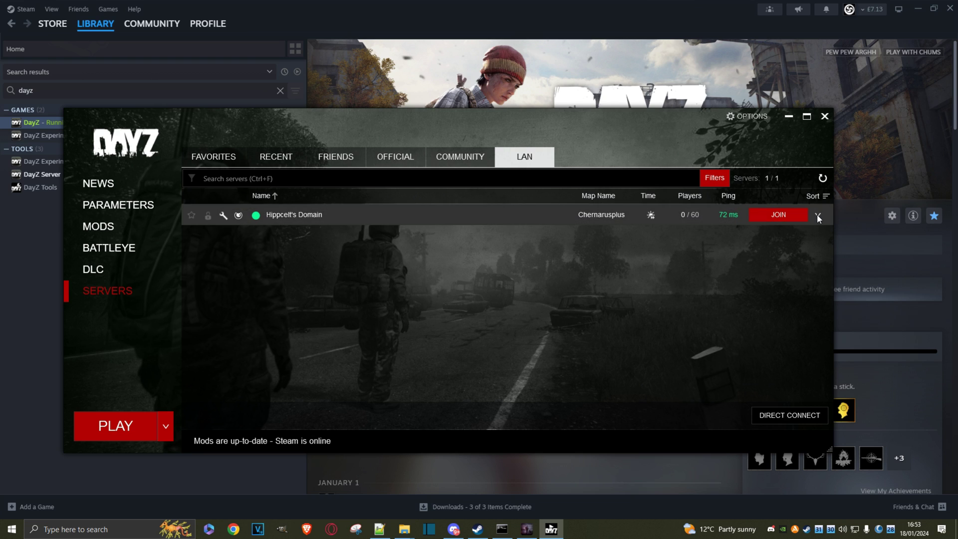
left_click(818, 215)
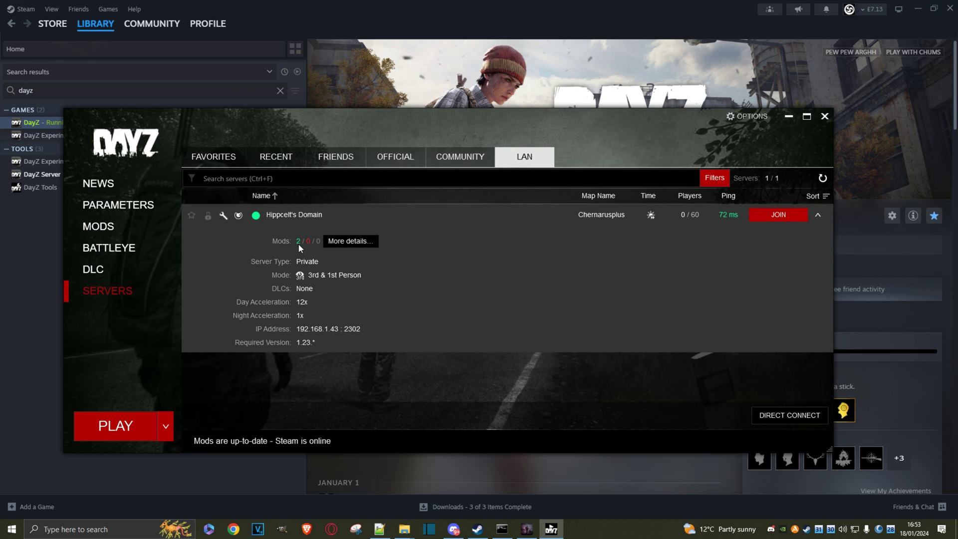
left_click(355, 241)
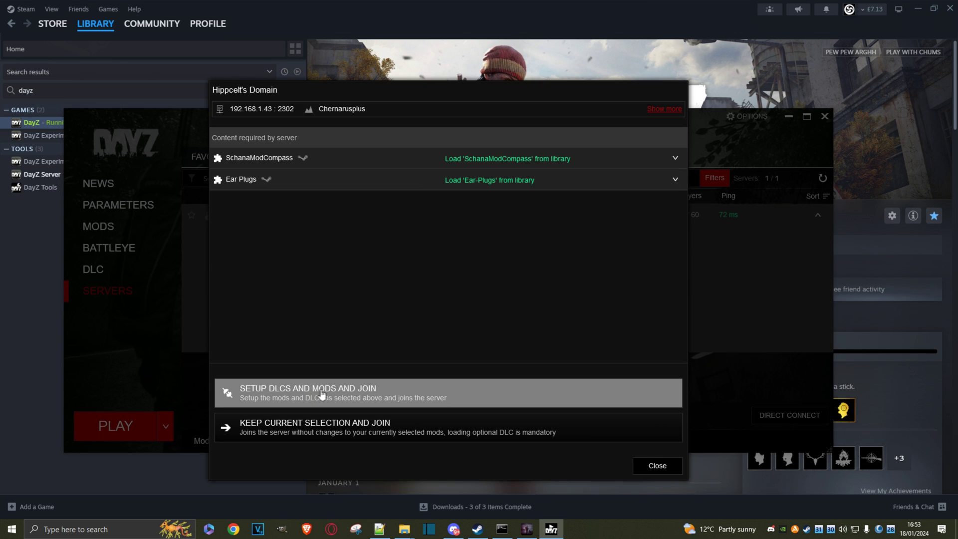
left_click(414, 391)
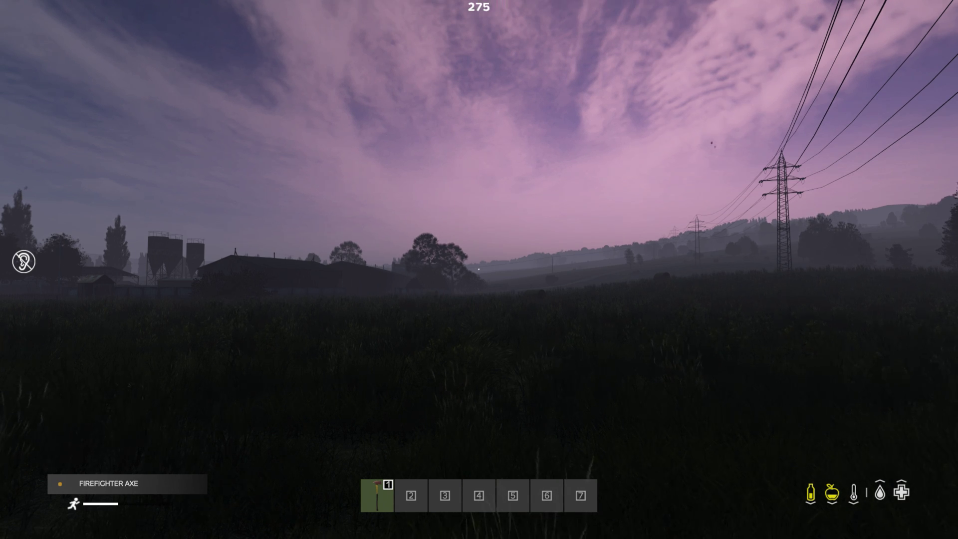
Step: Walk toward the farm buildings and raise the firefighter axe
key("w")
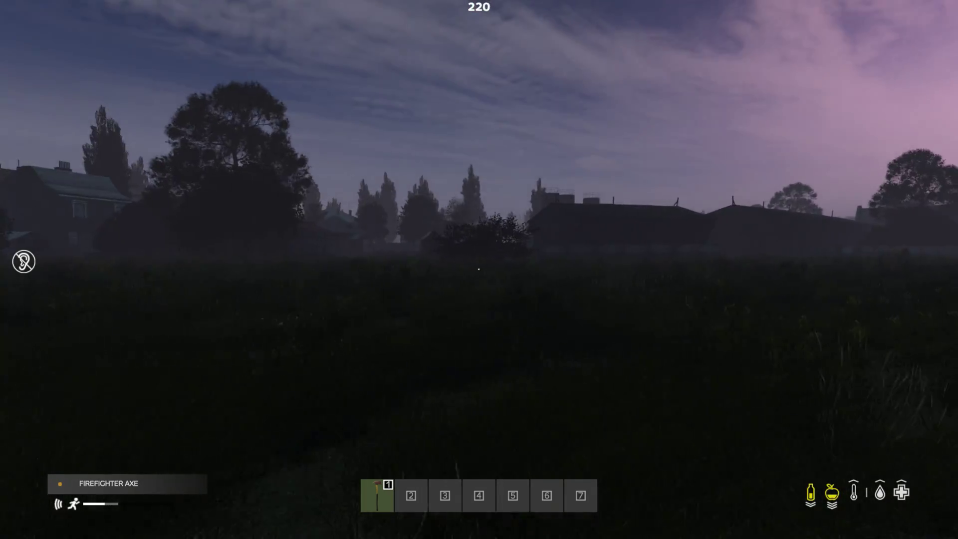
right_click(479, 269)
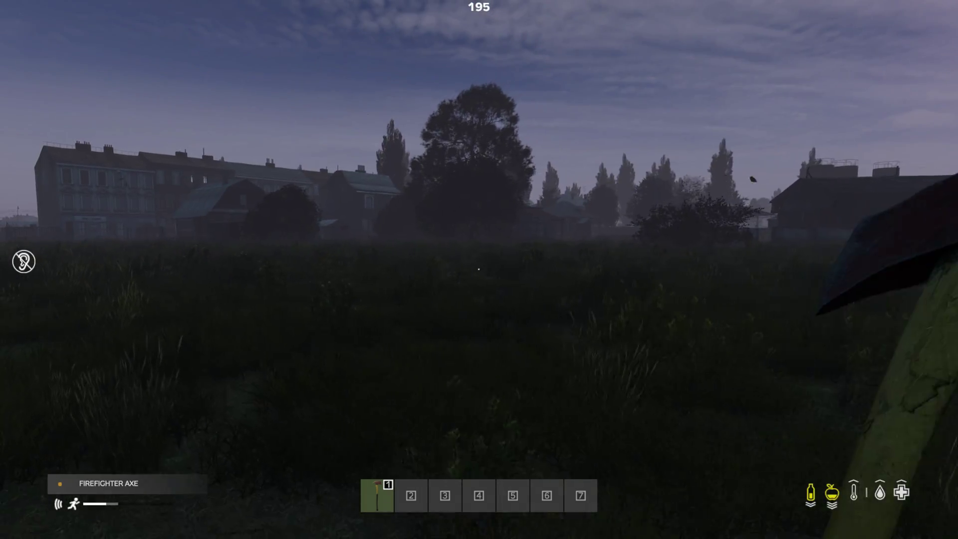